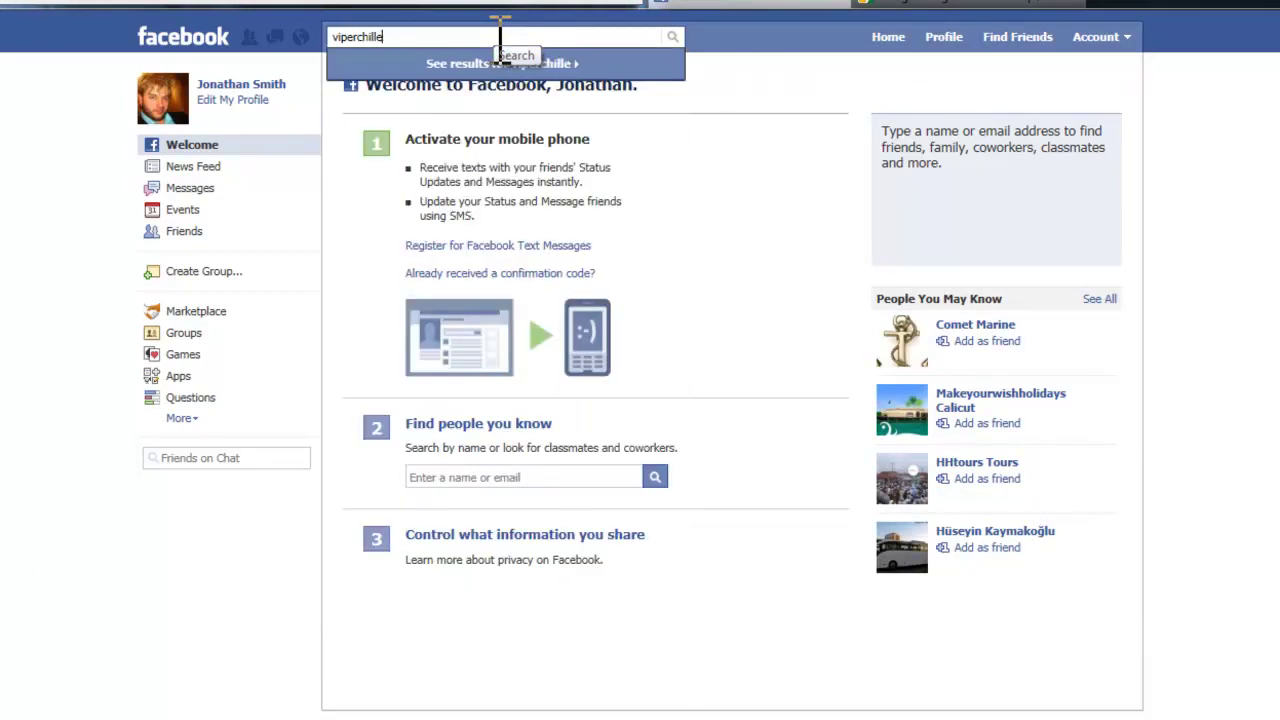
Open the ViperChill page from the search results, noting its 2,737 likes.
key(Return)
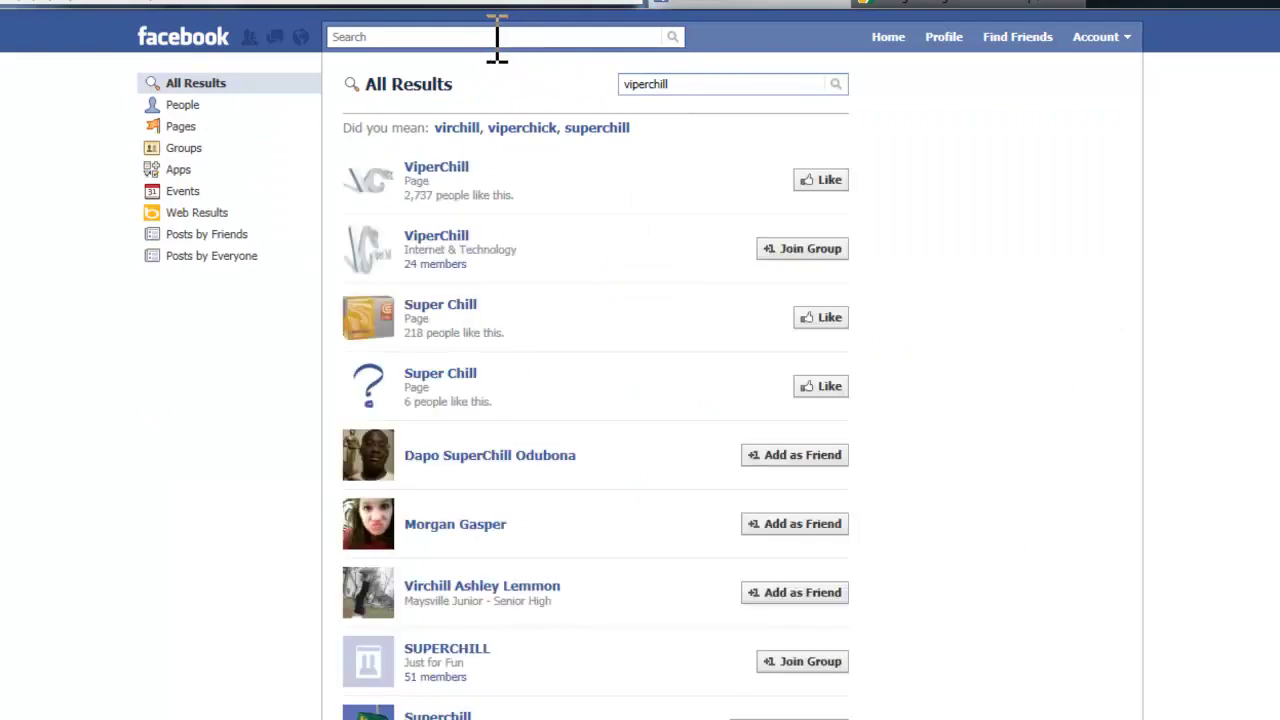
click(440, 170)
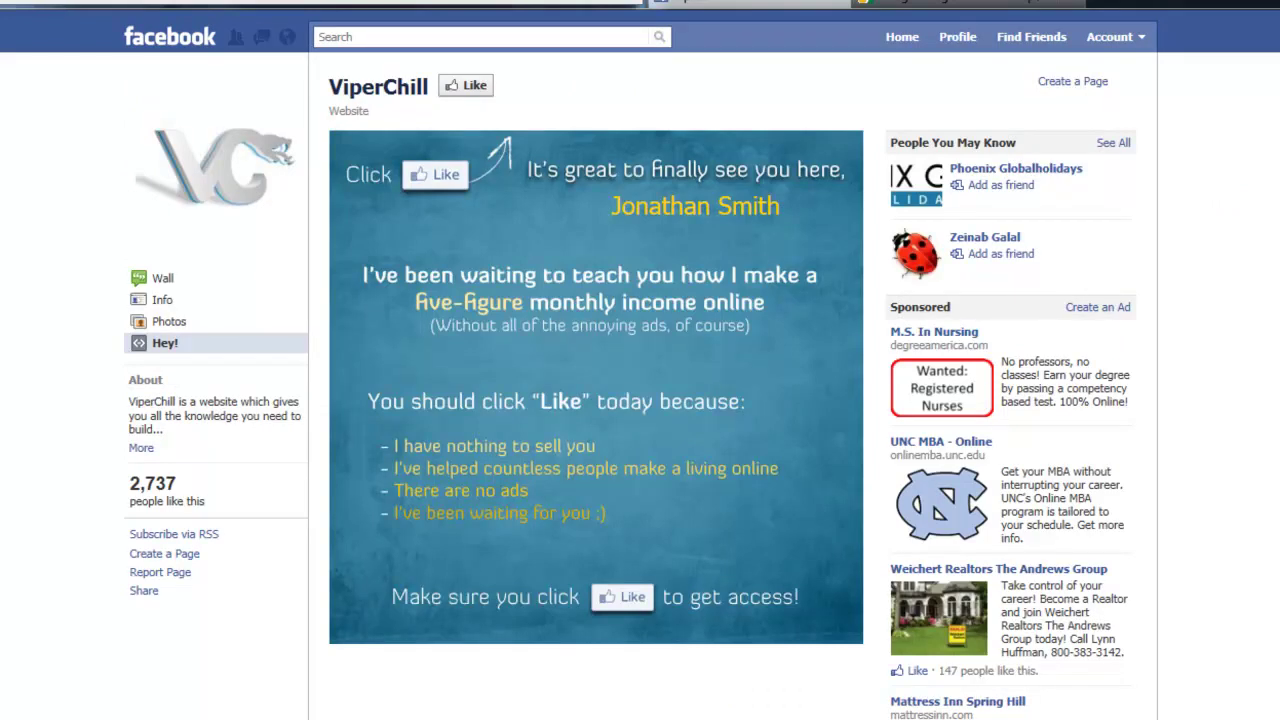
double_click(135, 485)
click(226, 483)
Like the ViperChill page and pass the security check, bringing it to 2,738 likes.
click(470, 86)
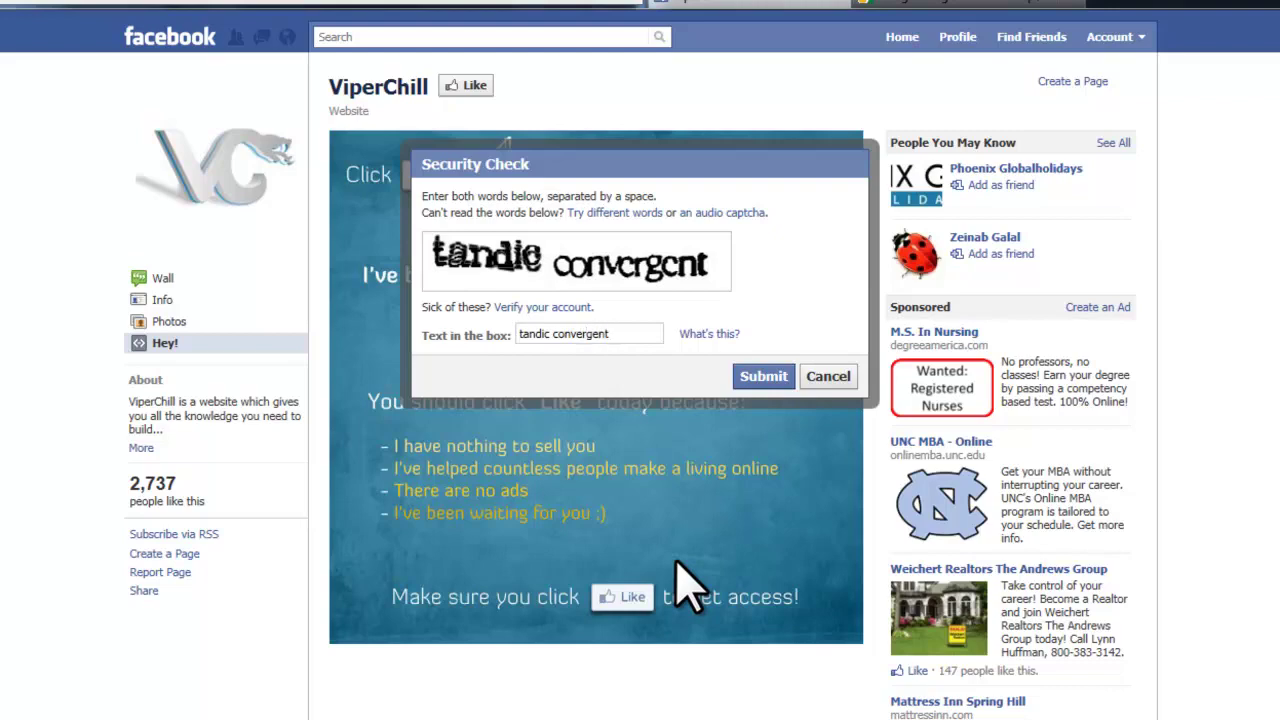
click(768, 377)
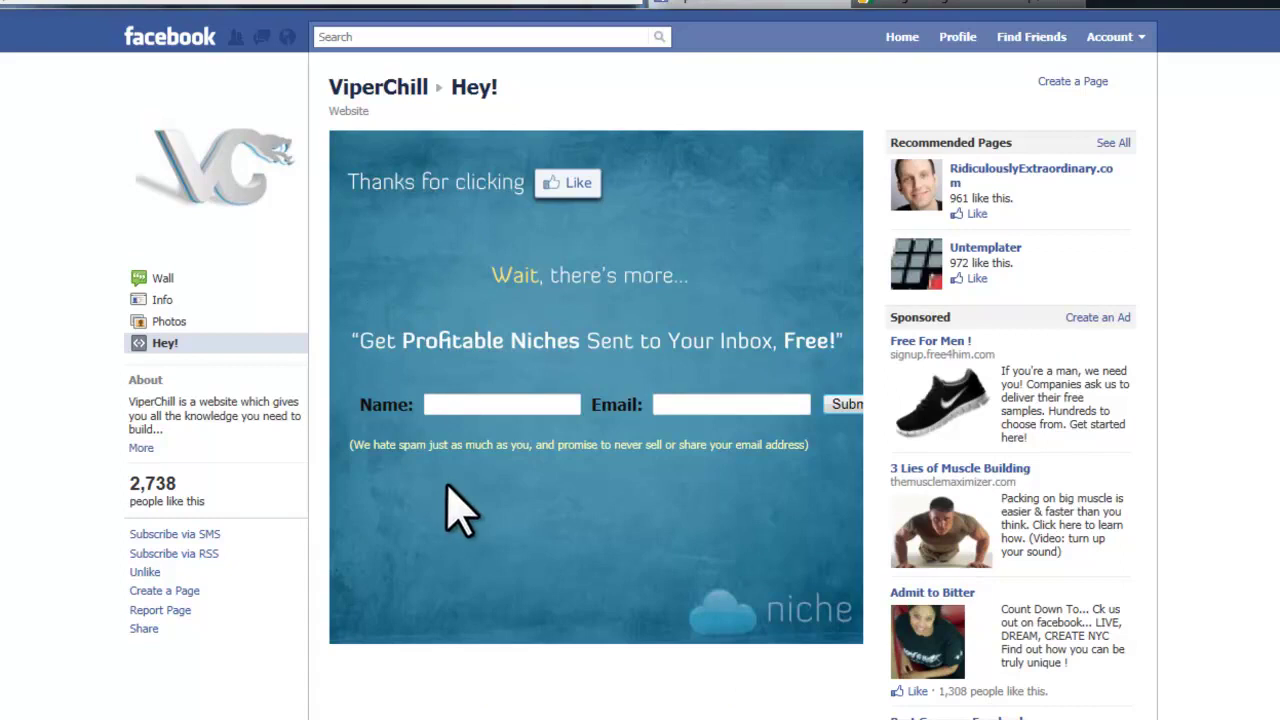
click(475, 405)
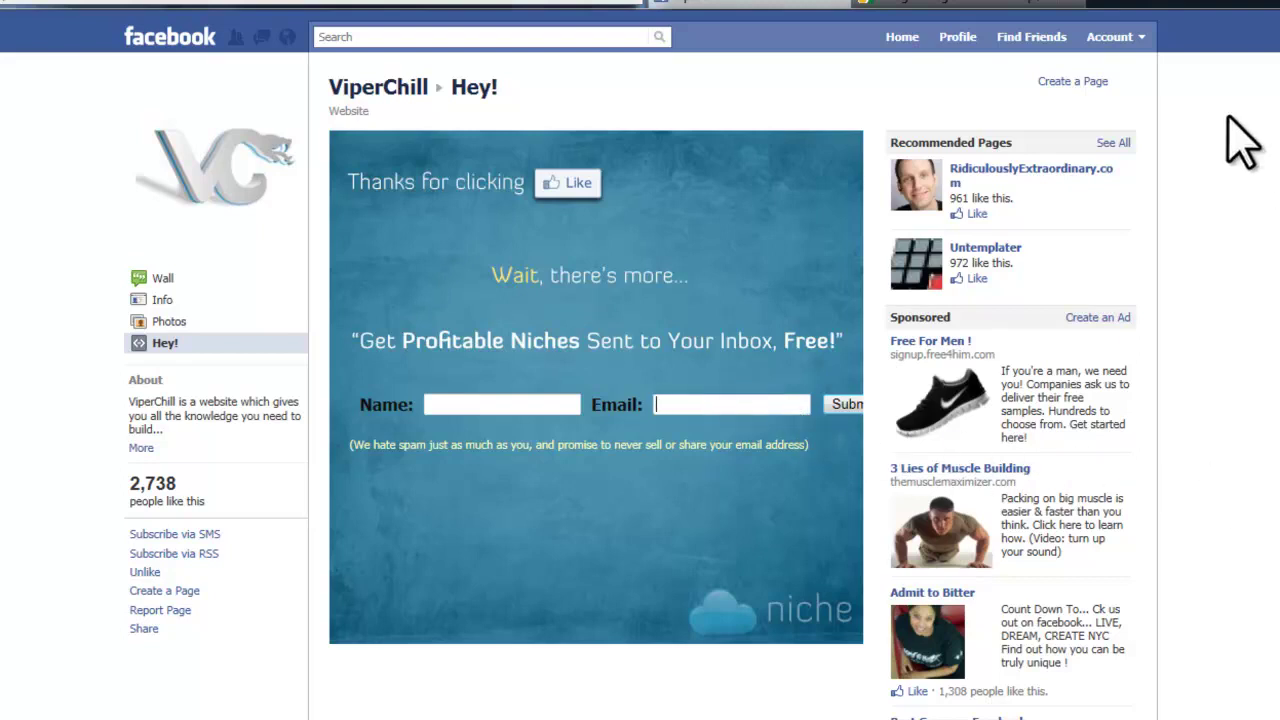
drag(1114, 94, 1039, 81)
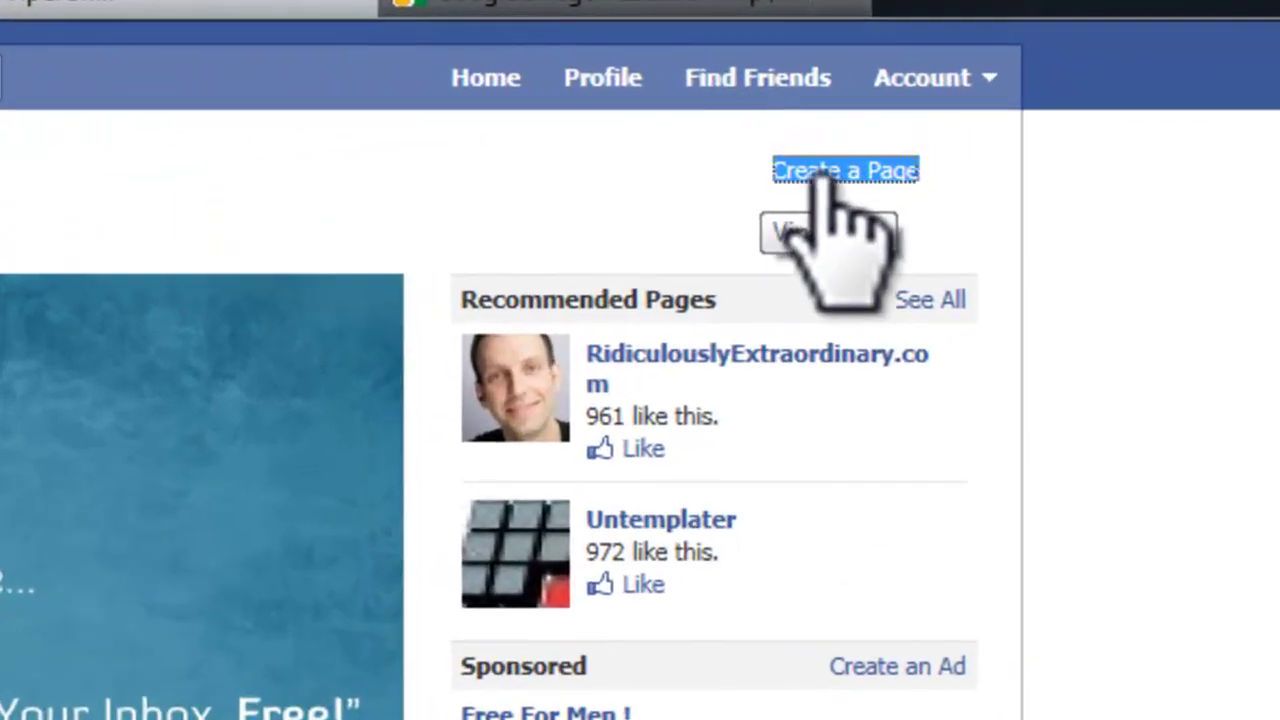
Start a Company, Organization, or Institution page in the Health/Medical/Pharmaceuticals category.
click(1060, 86)
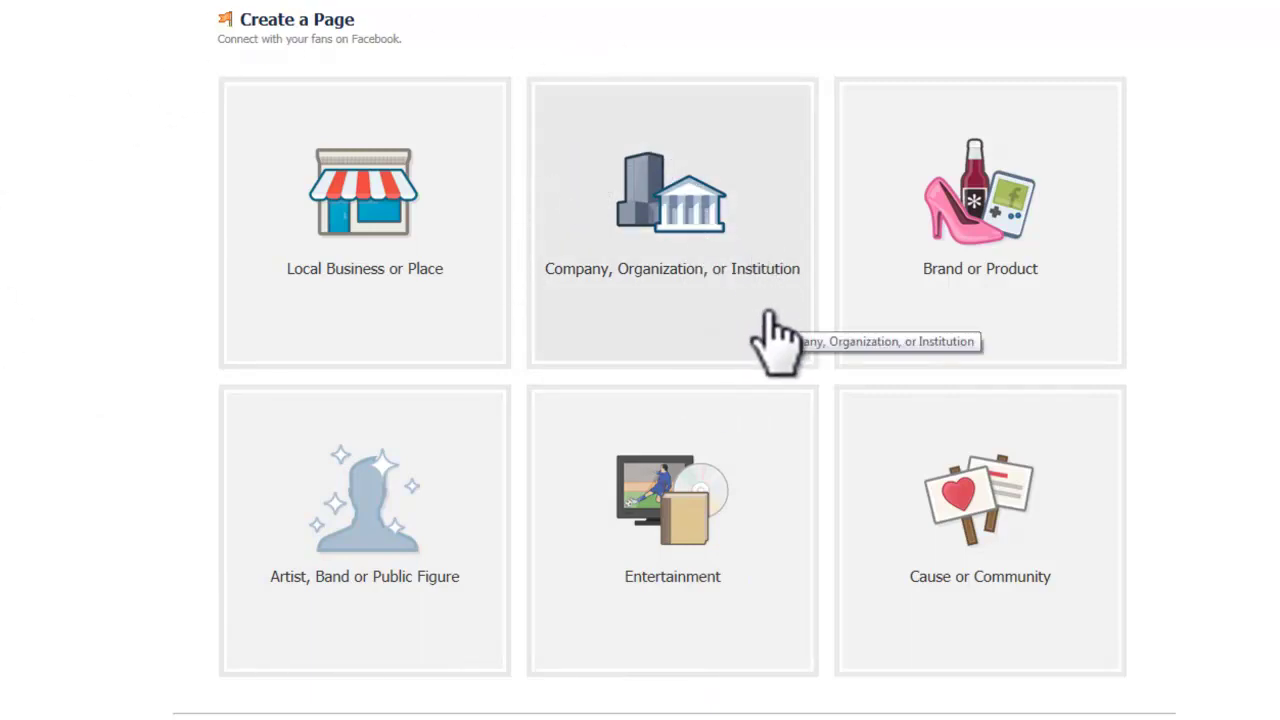
click(663, 330)
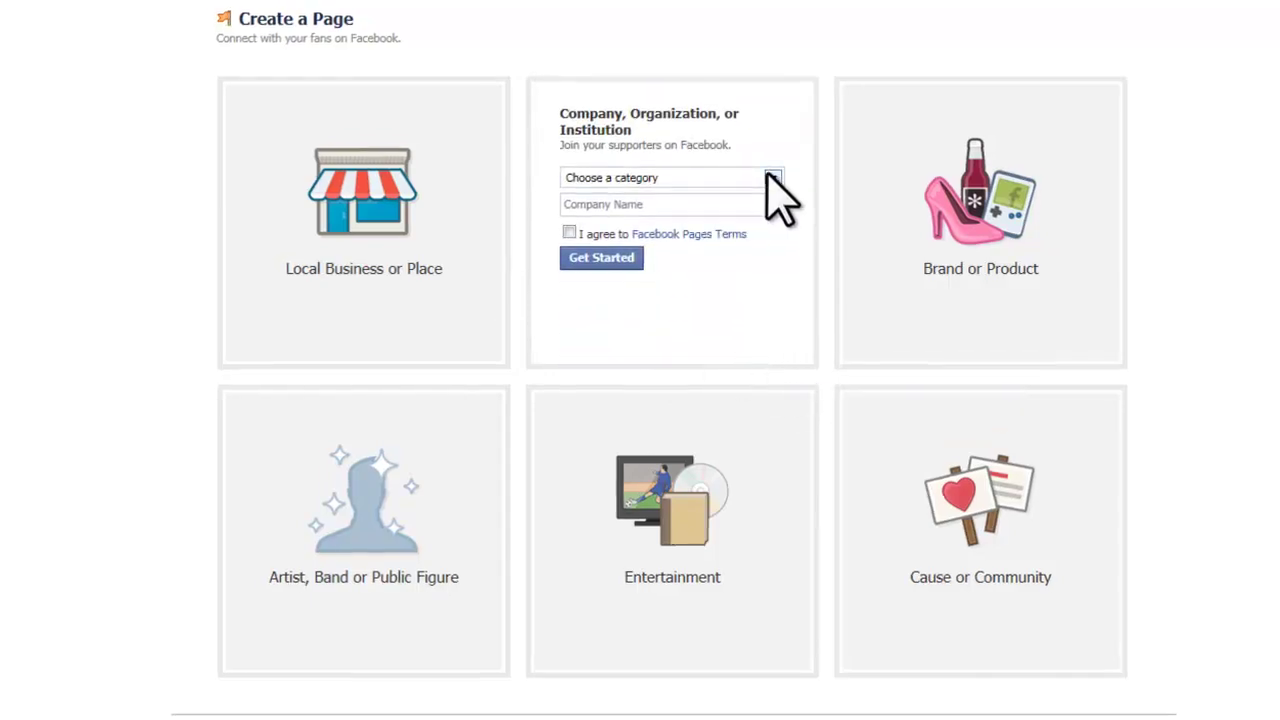
click(772, 178)
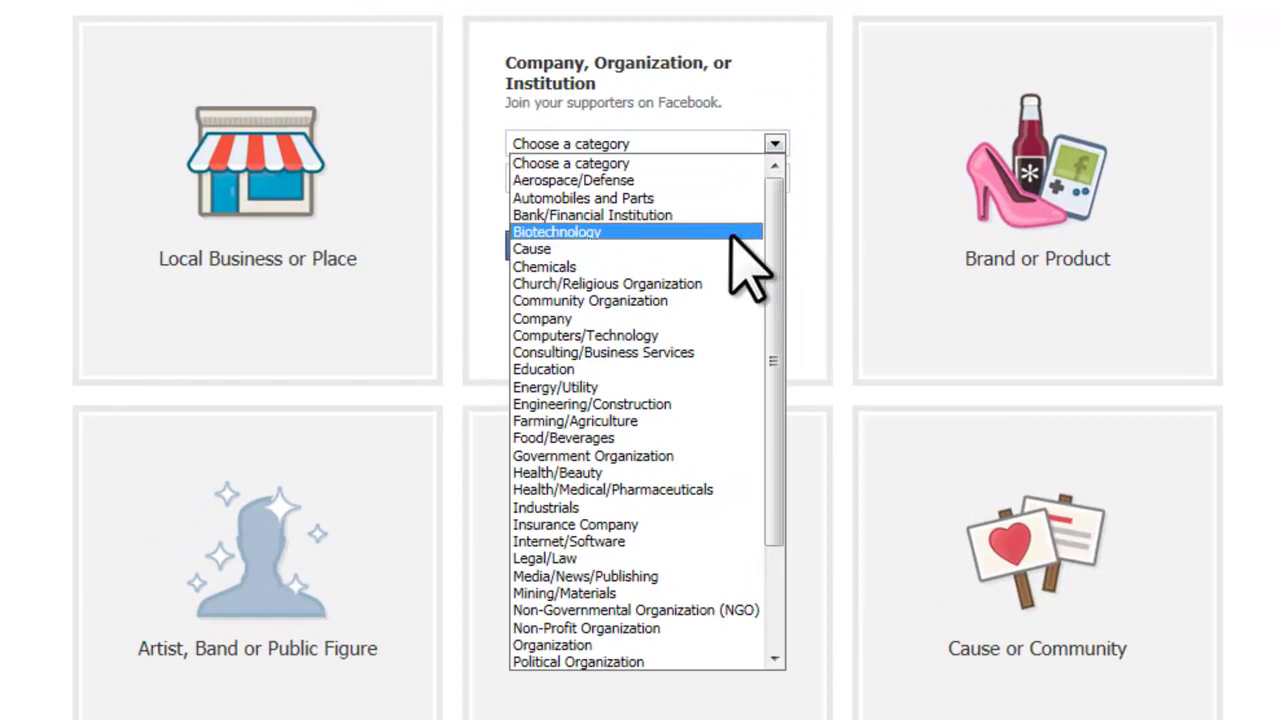
scroll(664, 352, down, 1)
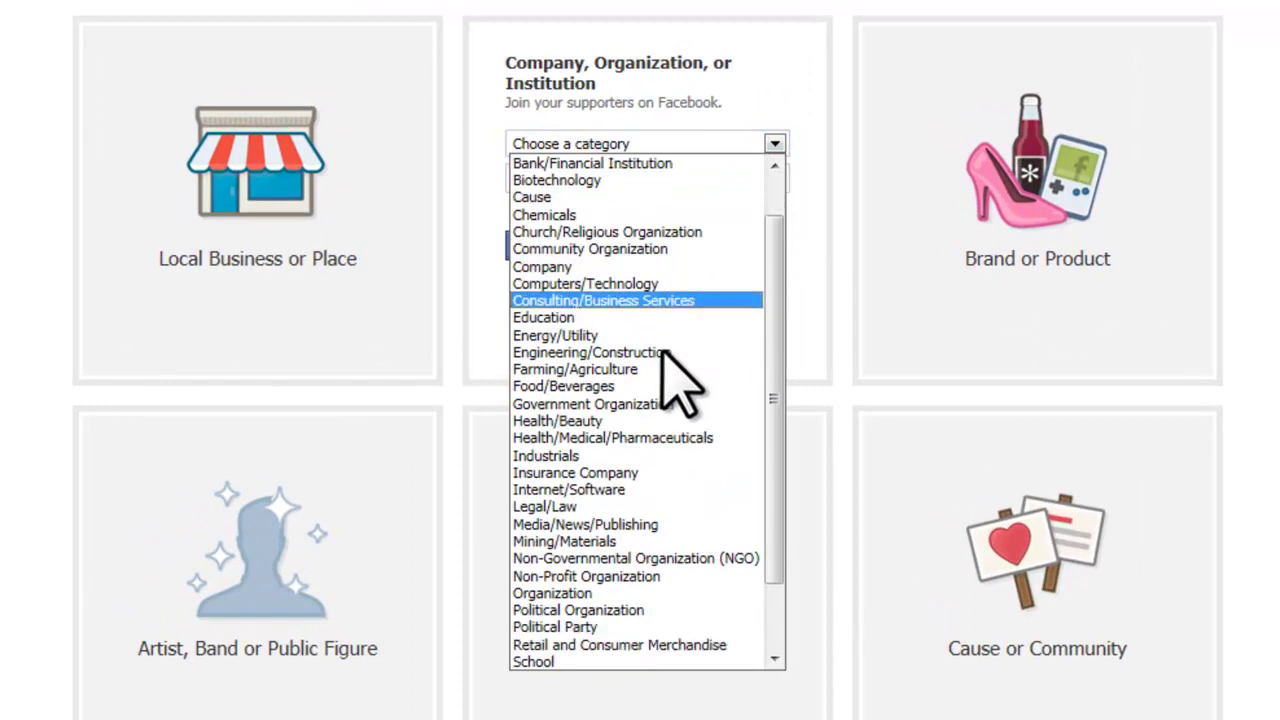
click(628, 438)
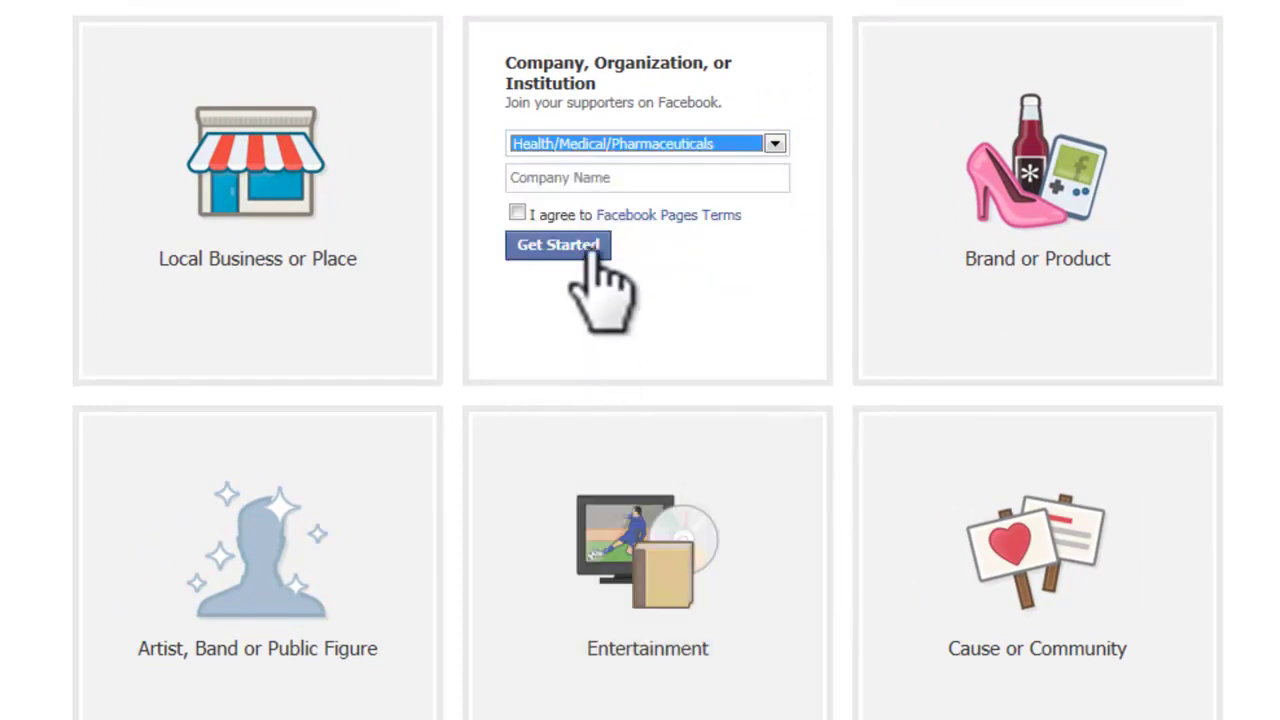
Name the page 'Jonathan Recruiters', accept the Pages Terms, and pass the security check.
click(656, 177)
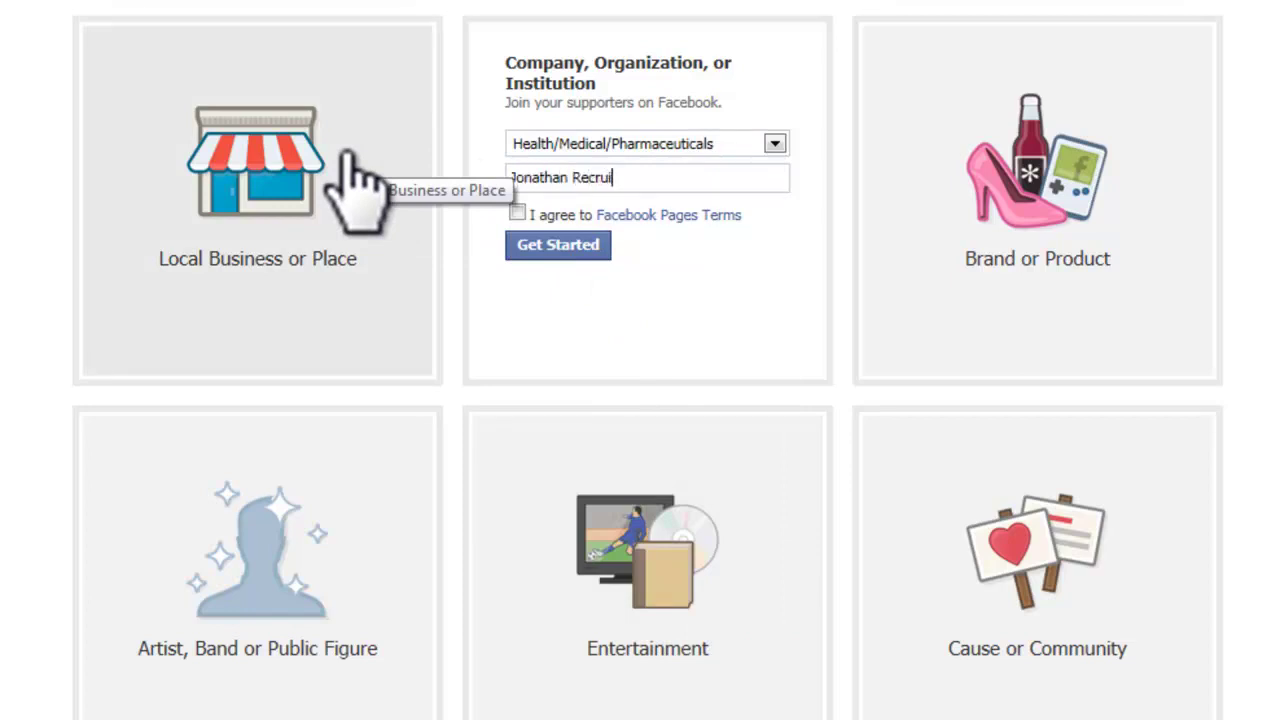
click(516, 213)
click(600, 247)
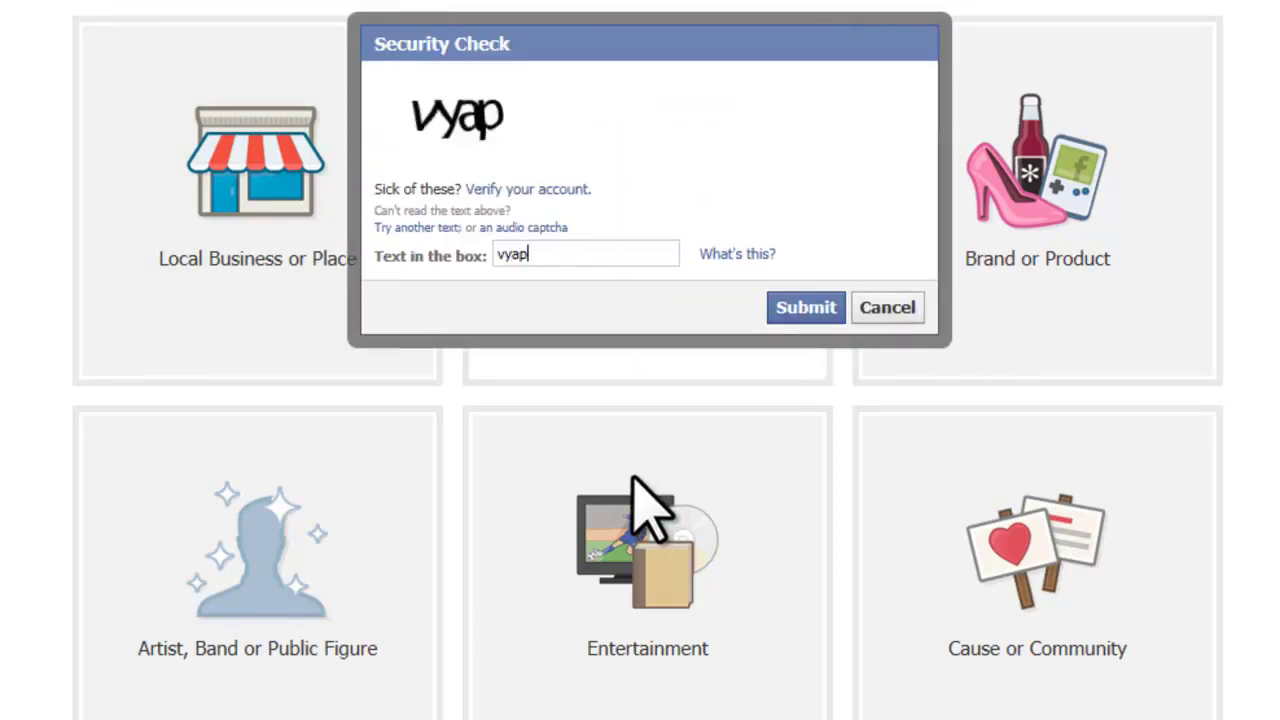
text(vyap)
click(805, 308)
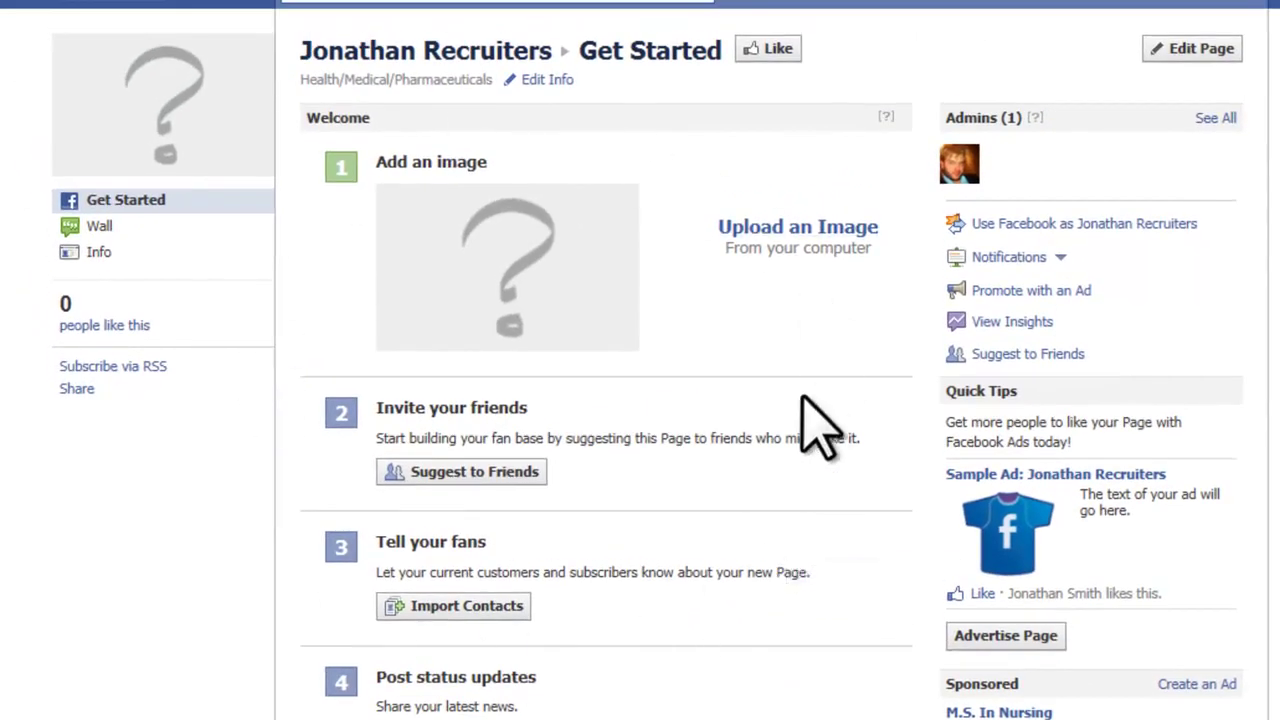
Upload the portrait photo from Downloads as the page's profile picture, then view the page.
mouse_move(175, 110)
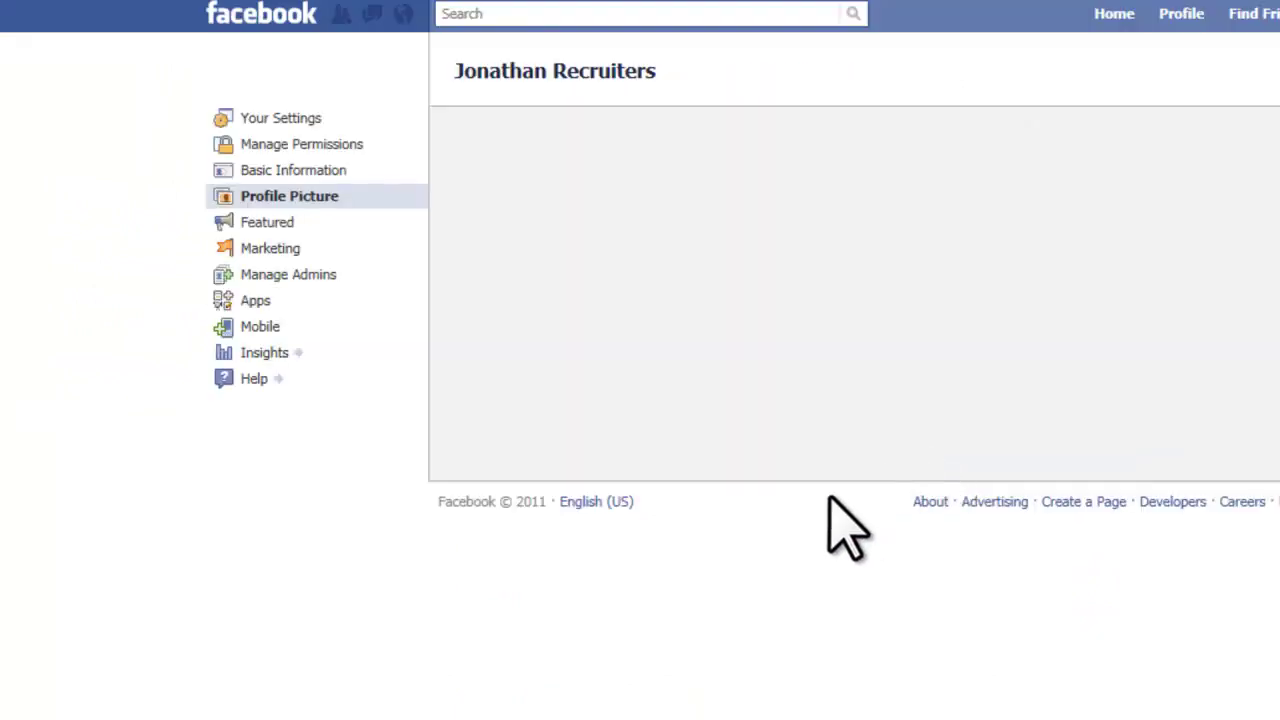
click(870, 204)
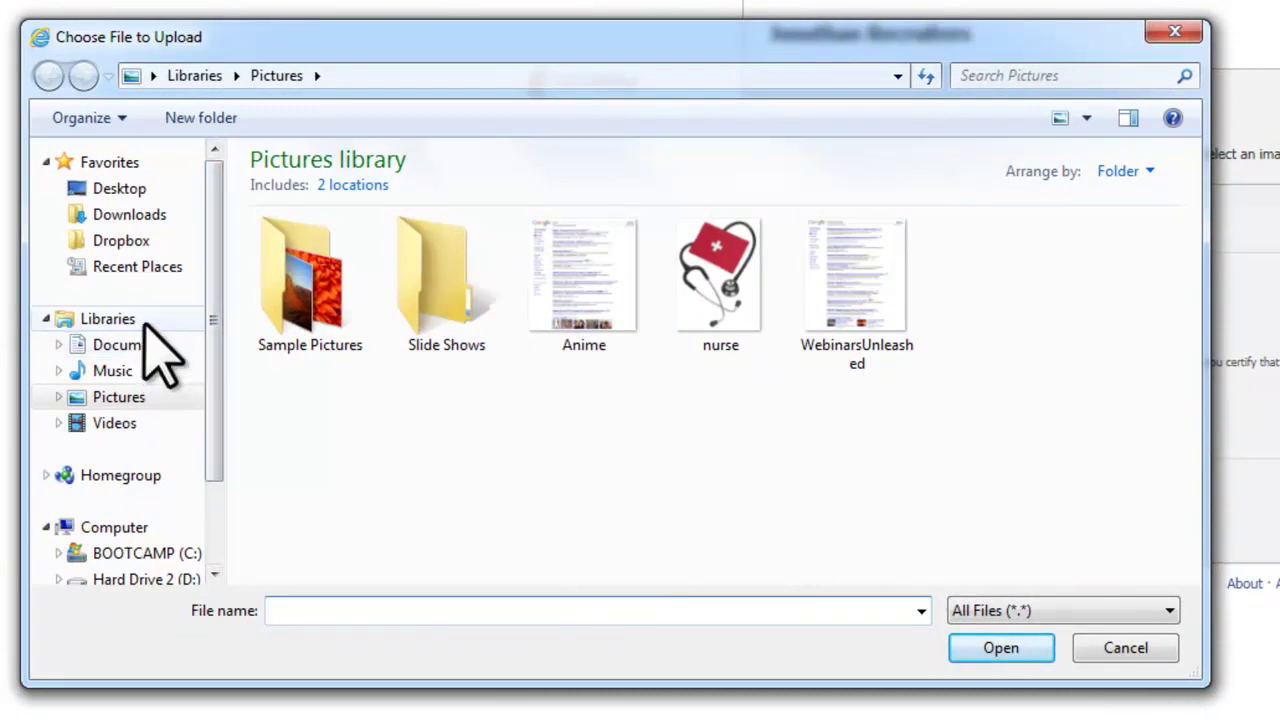
click(135, 214)
click(815, 212)
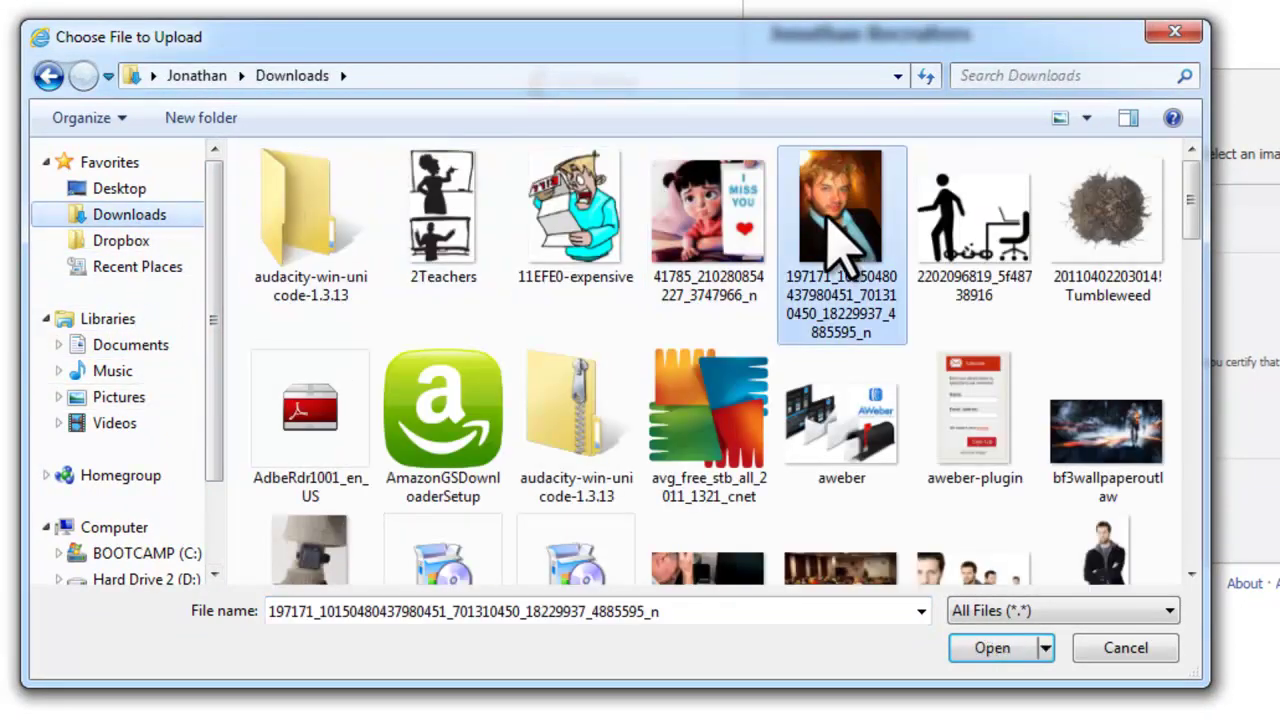
click(990, 650)
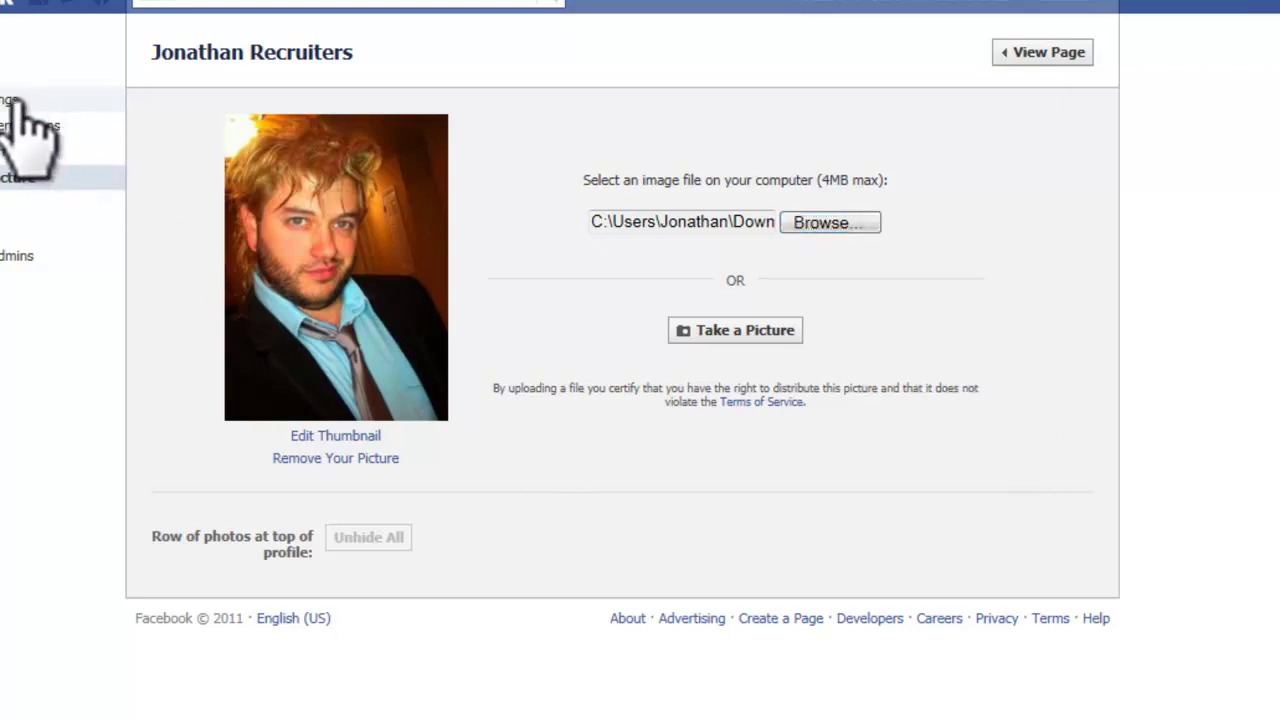
click(1018, 52)
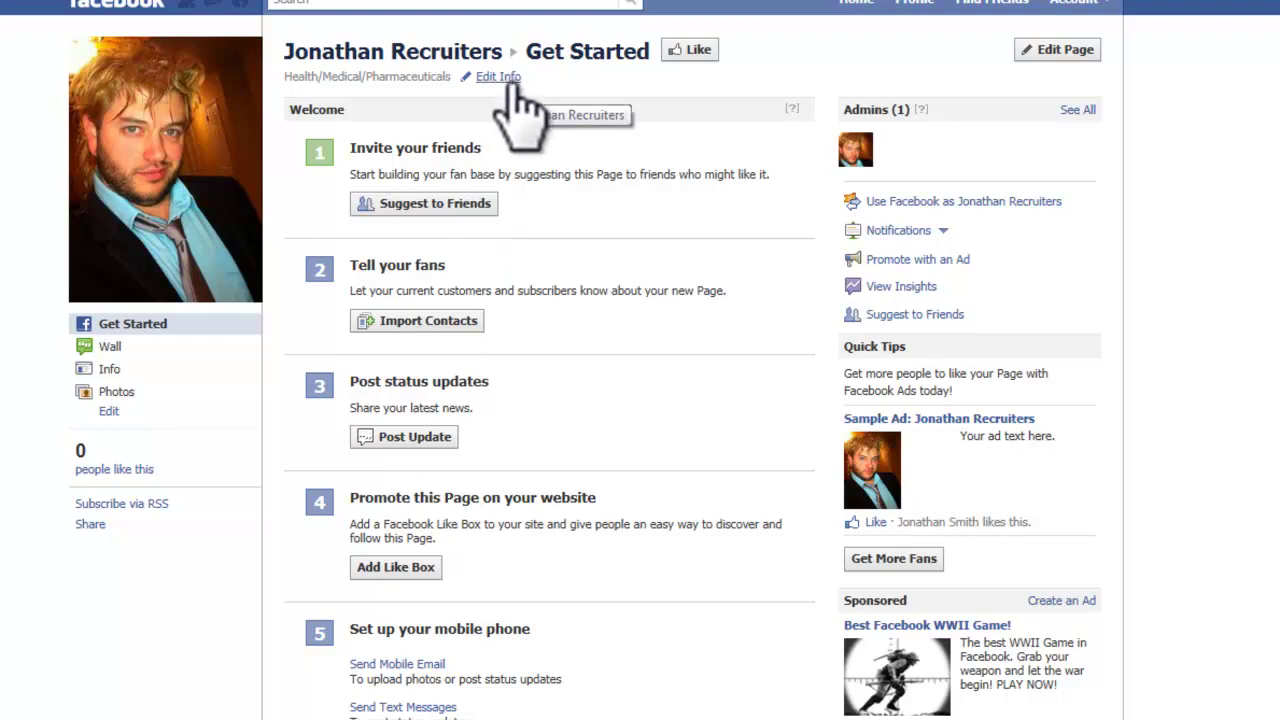
Restrict the page to people 18+ in the United States, with Medium profanity blocking, and save.
click(1060, 55)
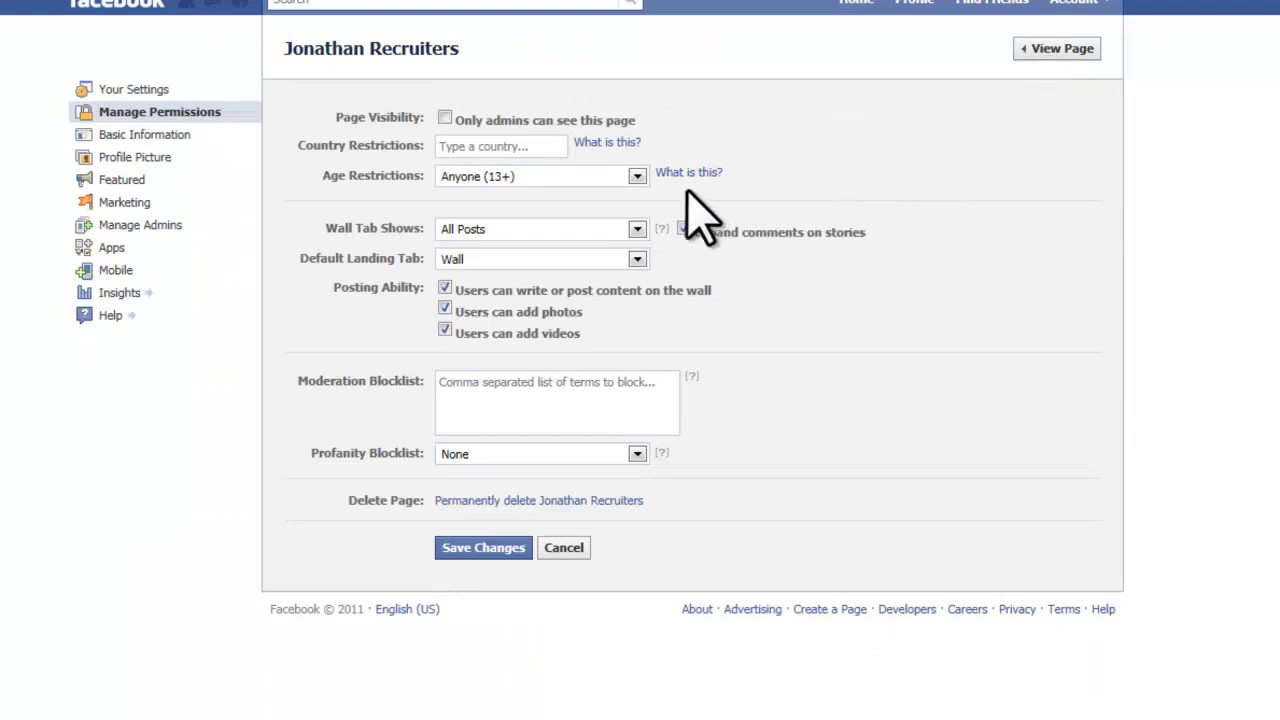
click(636, 177)
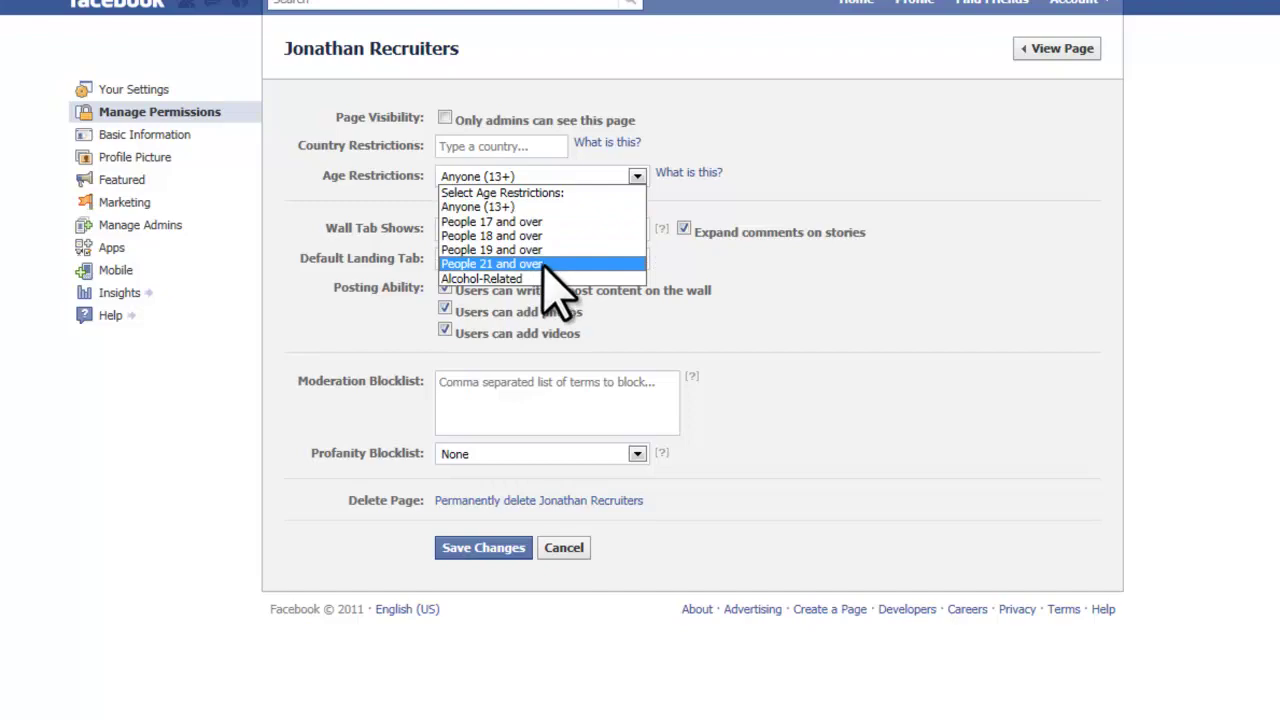
click(538, 238)
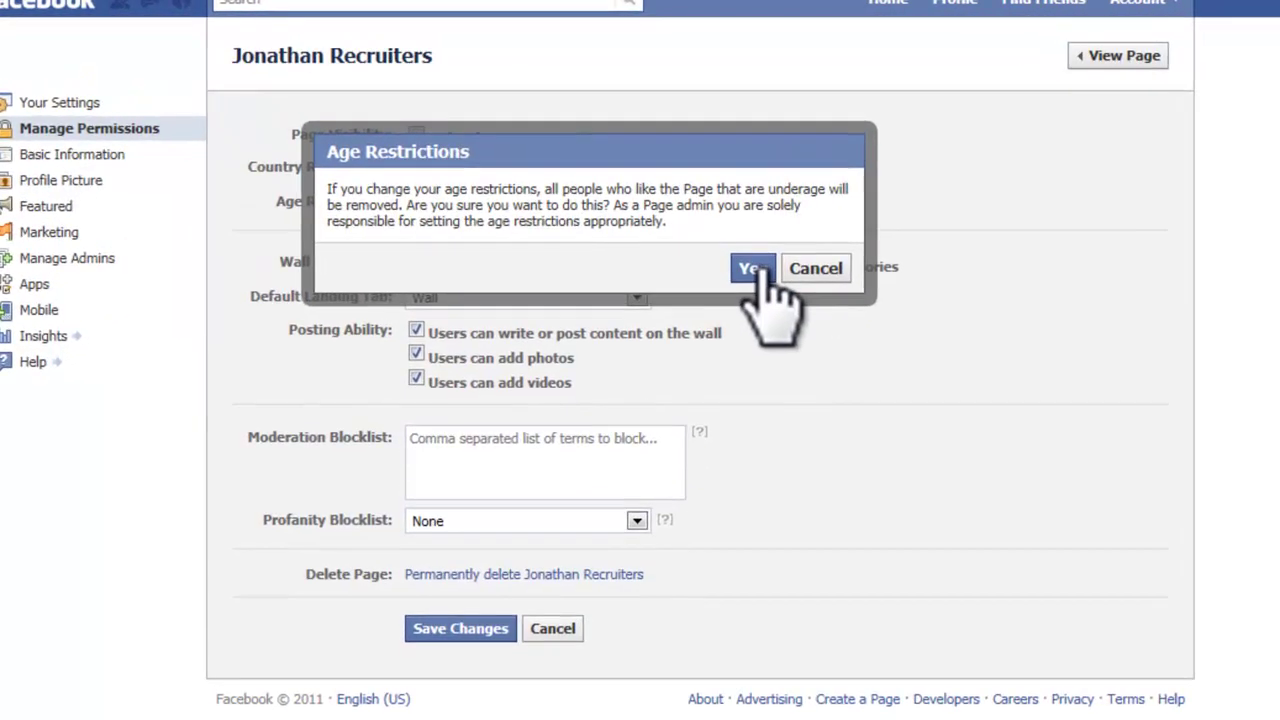
click(754, 268)
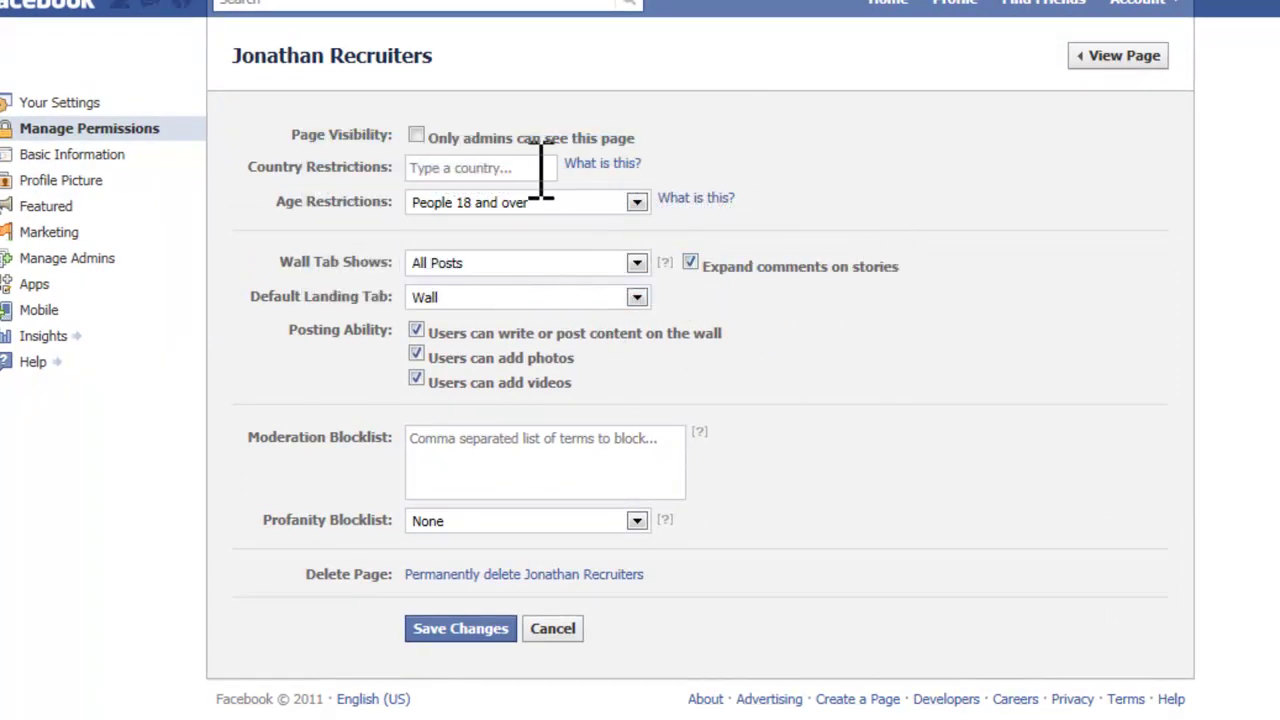
text(United)
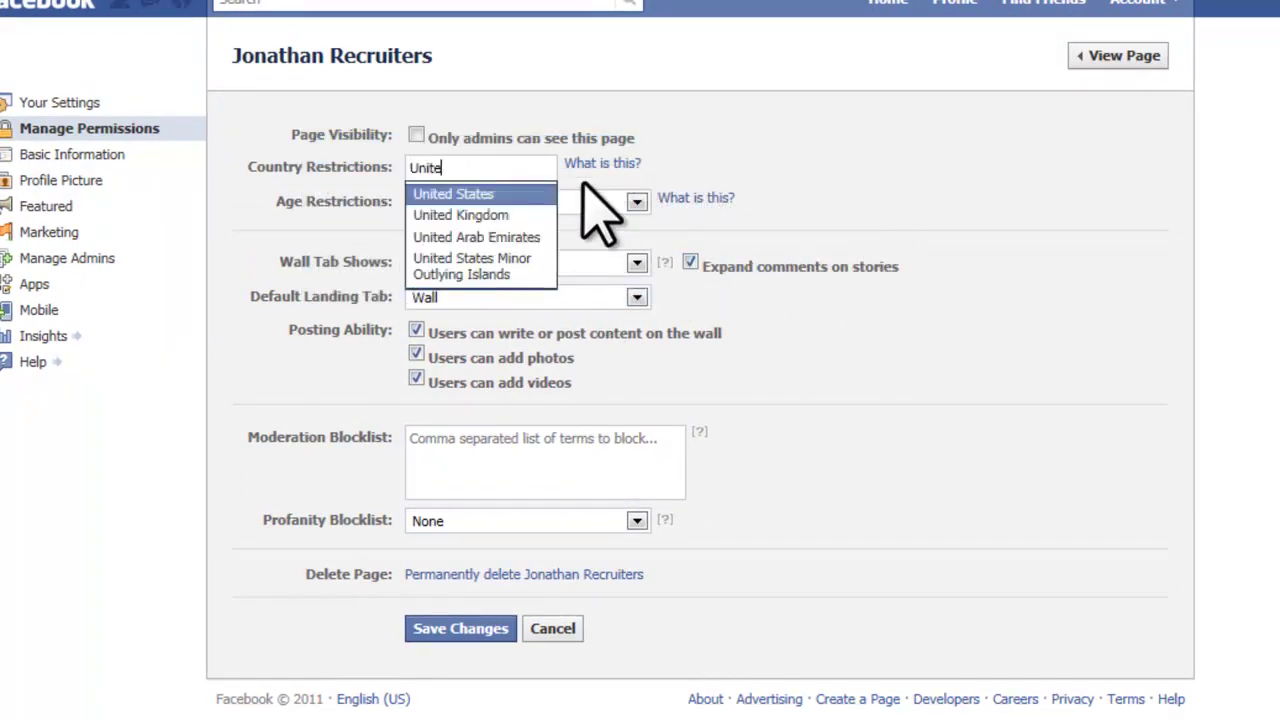
click(478, 196)
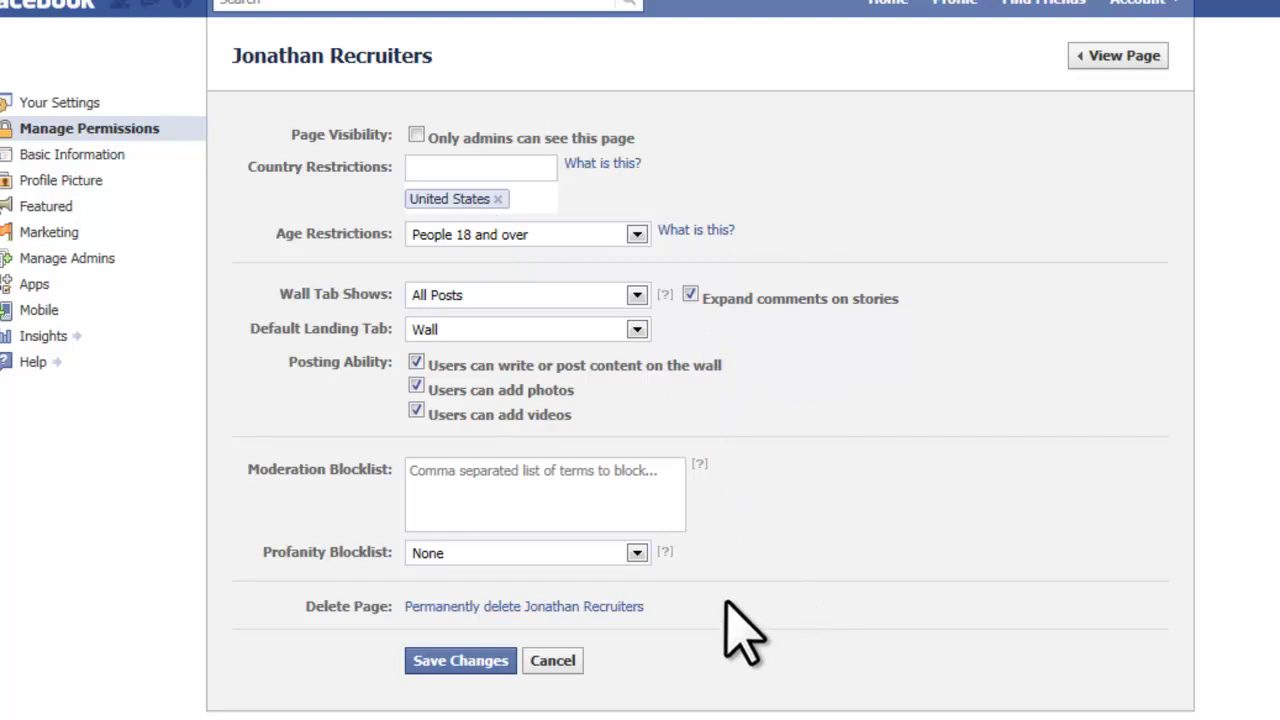
click(640, 554)
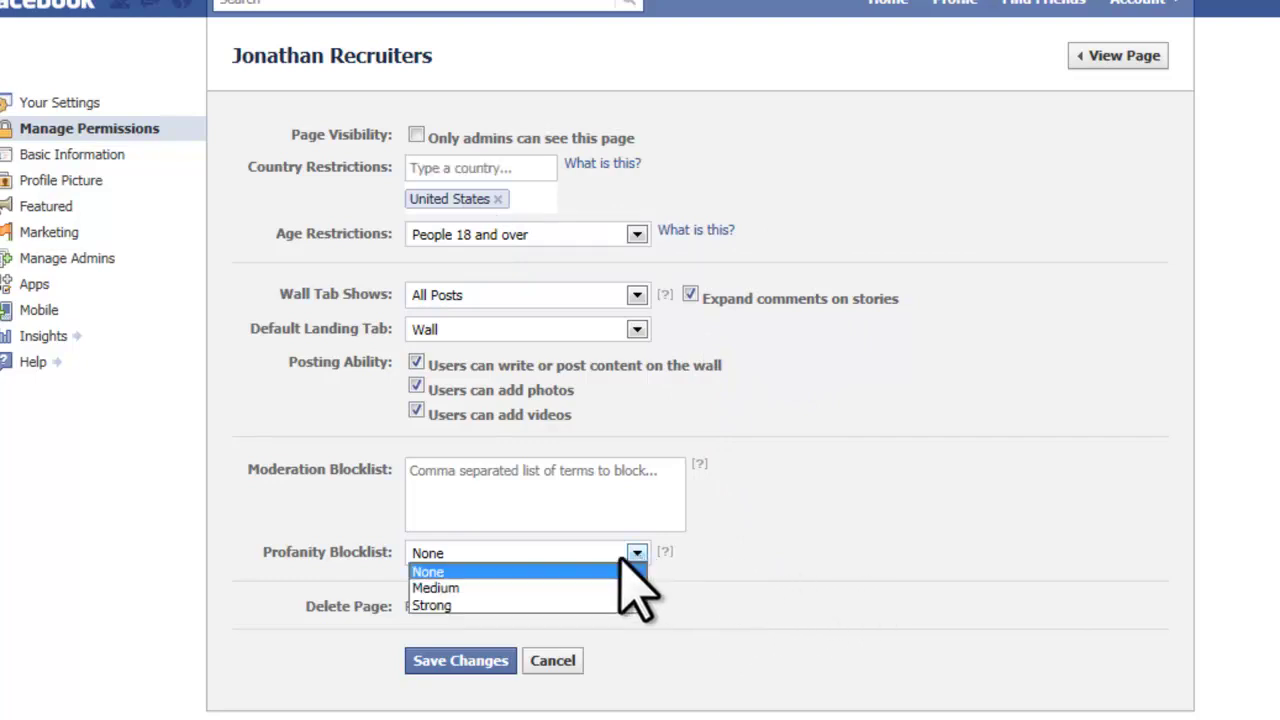
click(440, 587)
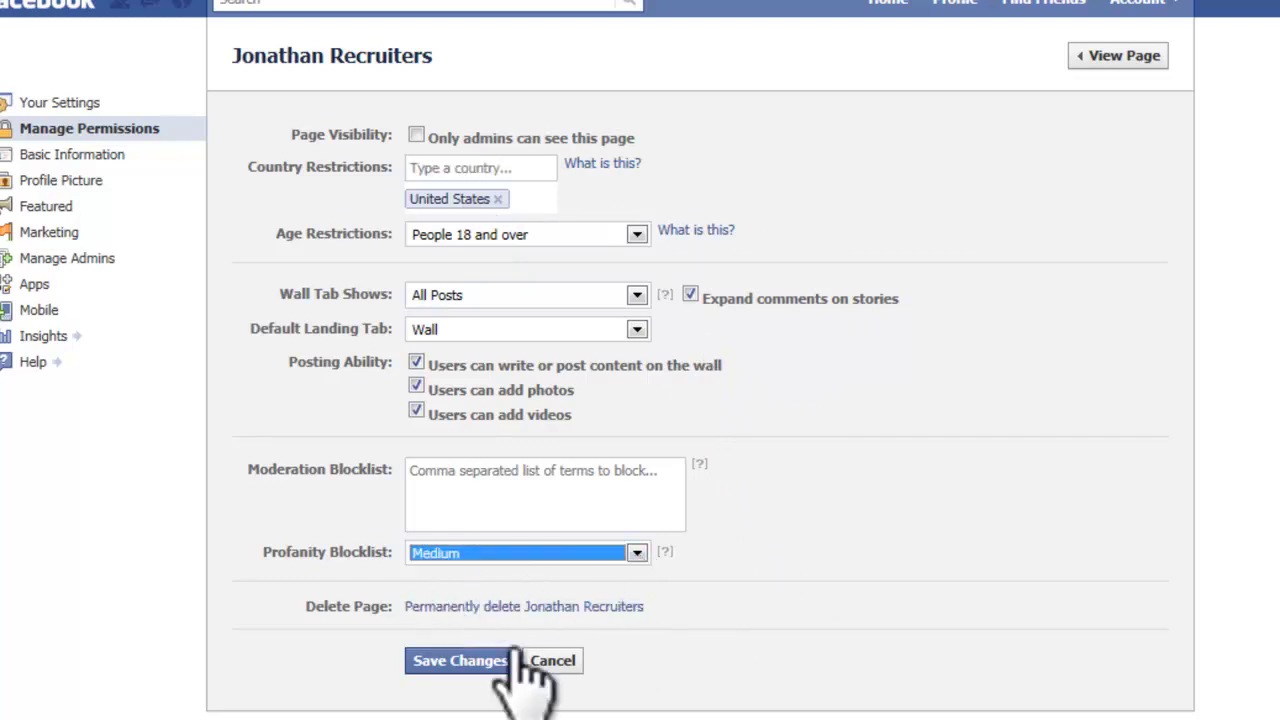
click(440, 661)
Review the Basic Information, Featured, Marketing and Apps settings, then open the Jonathan Recruiters page.
click(62, 155)
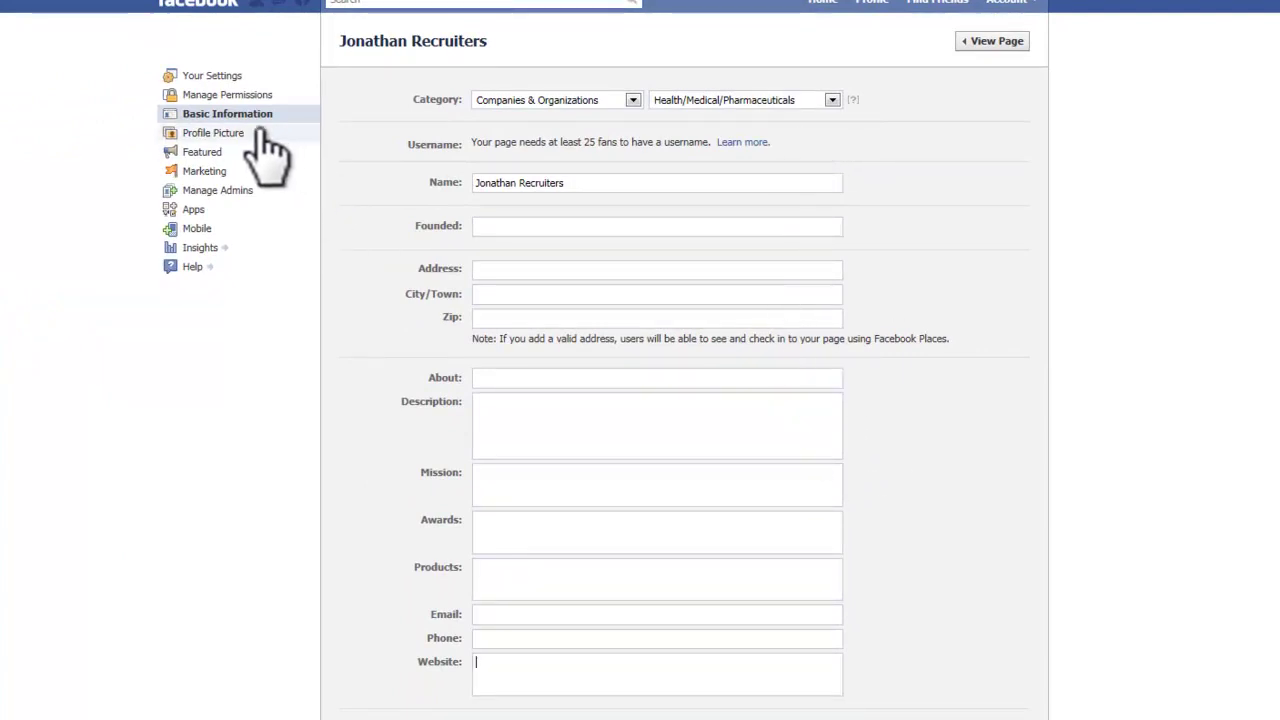
click(200, 151)
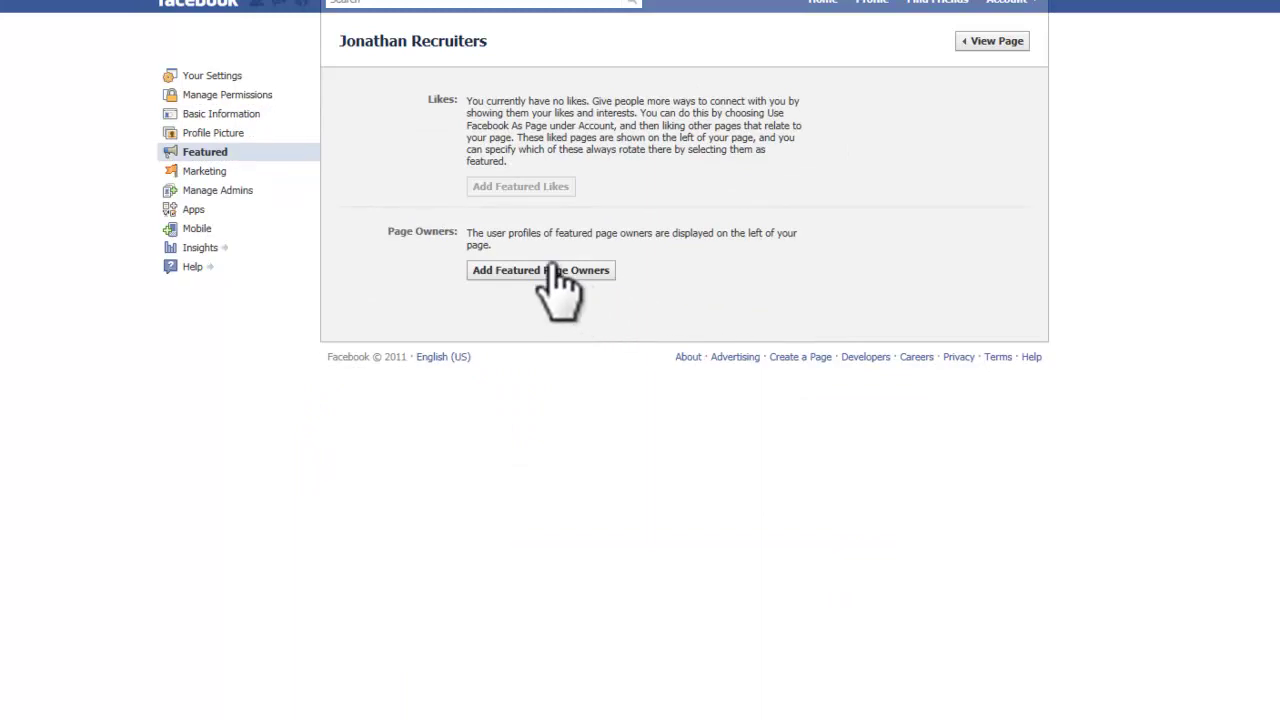
click(280, 172)
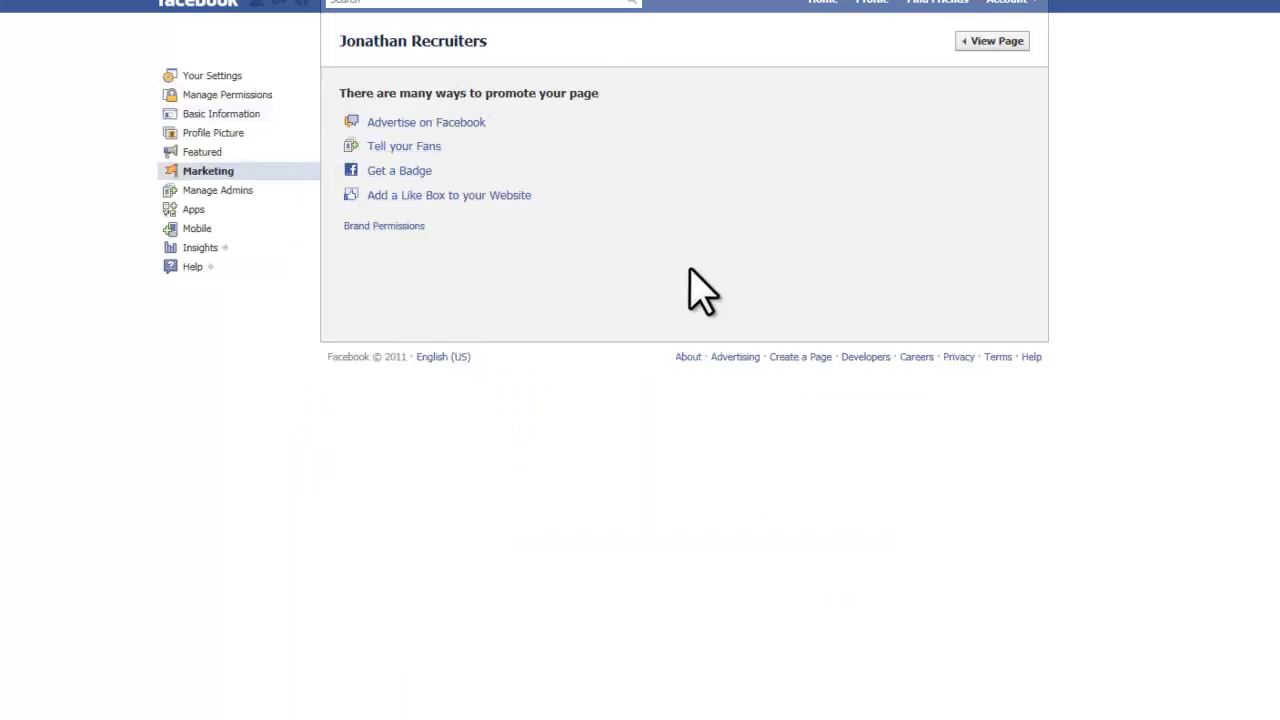
click(194, 209)
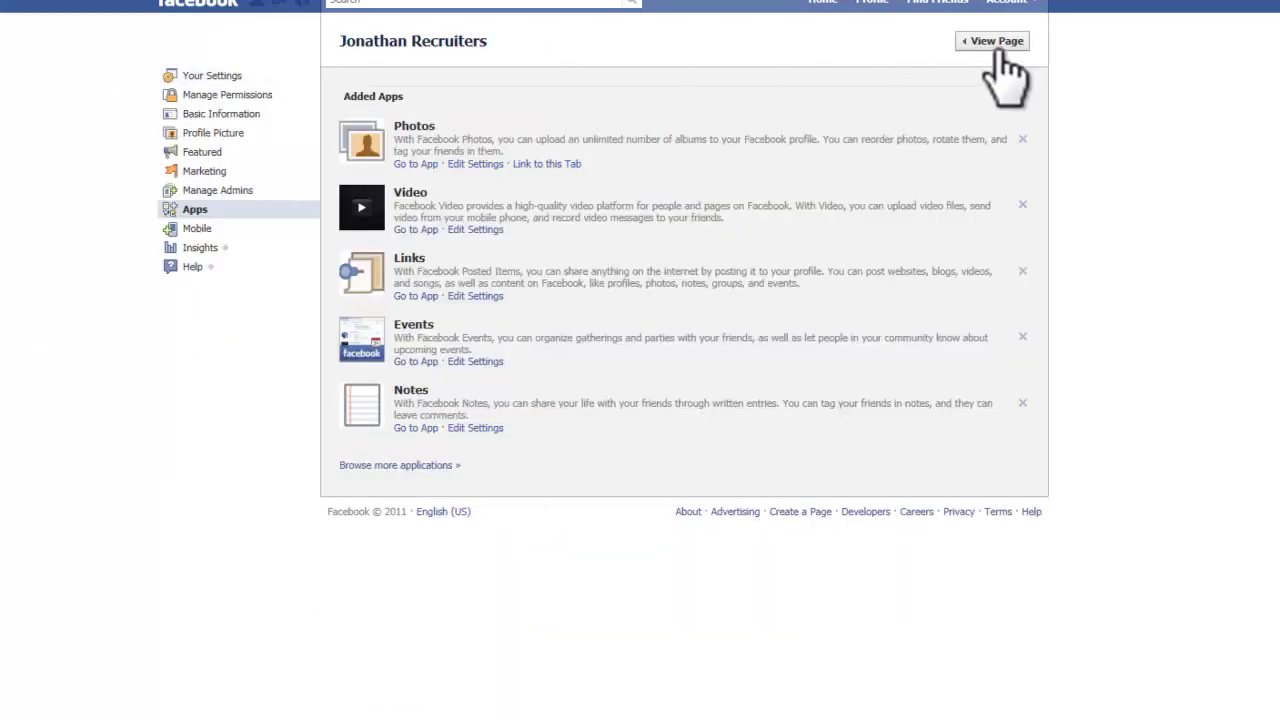
click(1037, 82)
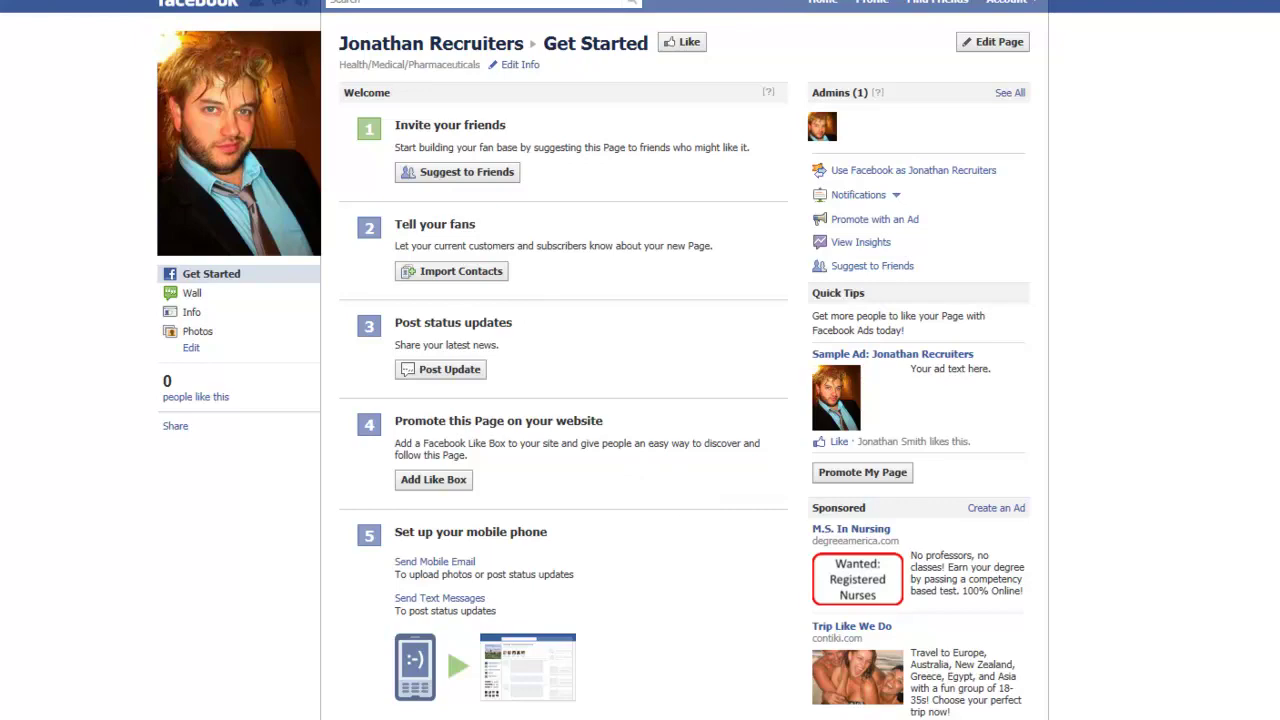
Go to facebook.com/username and read that the account must be verified first.
click(160, 28)
click(160, 30)
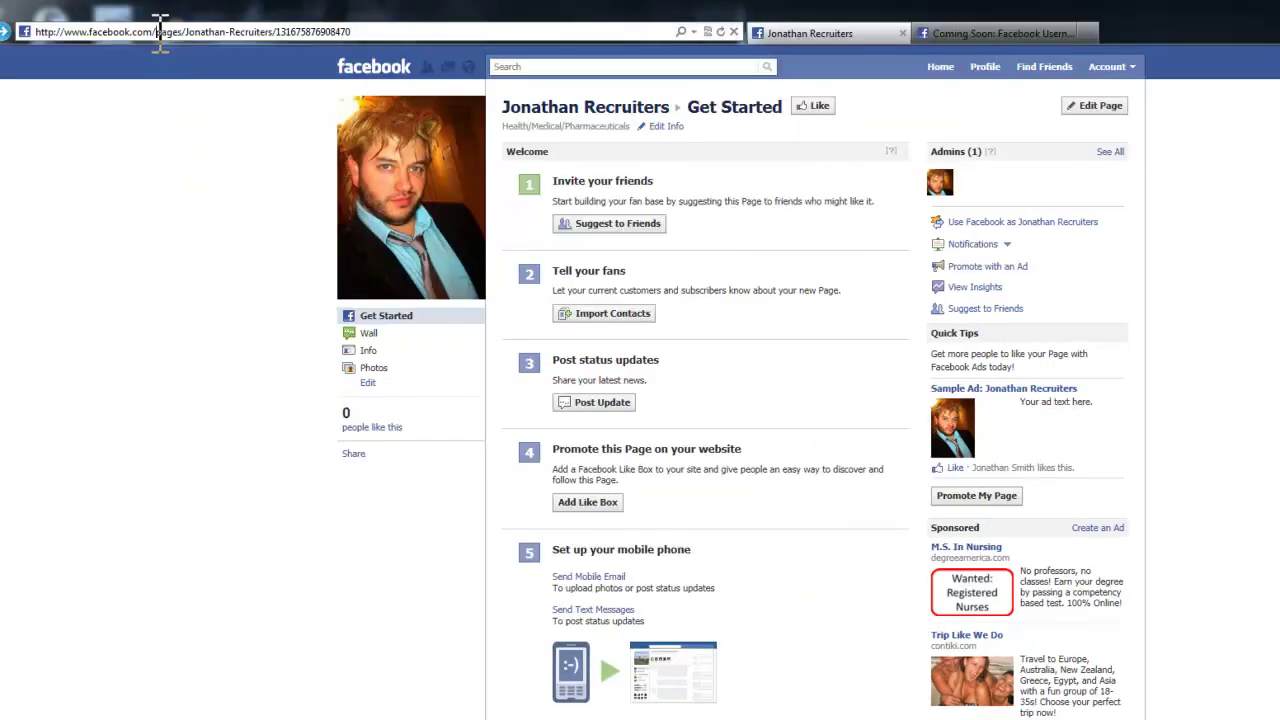
drag(194, 38, 418, 45)
text(username)
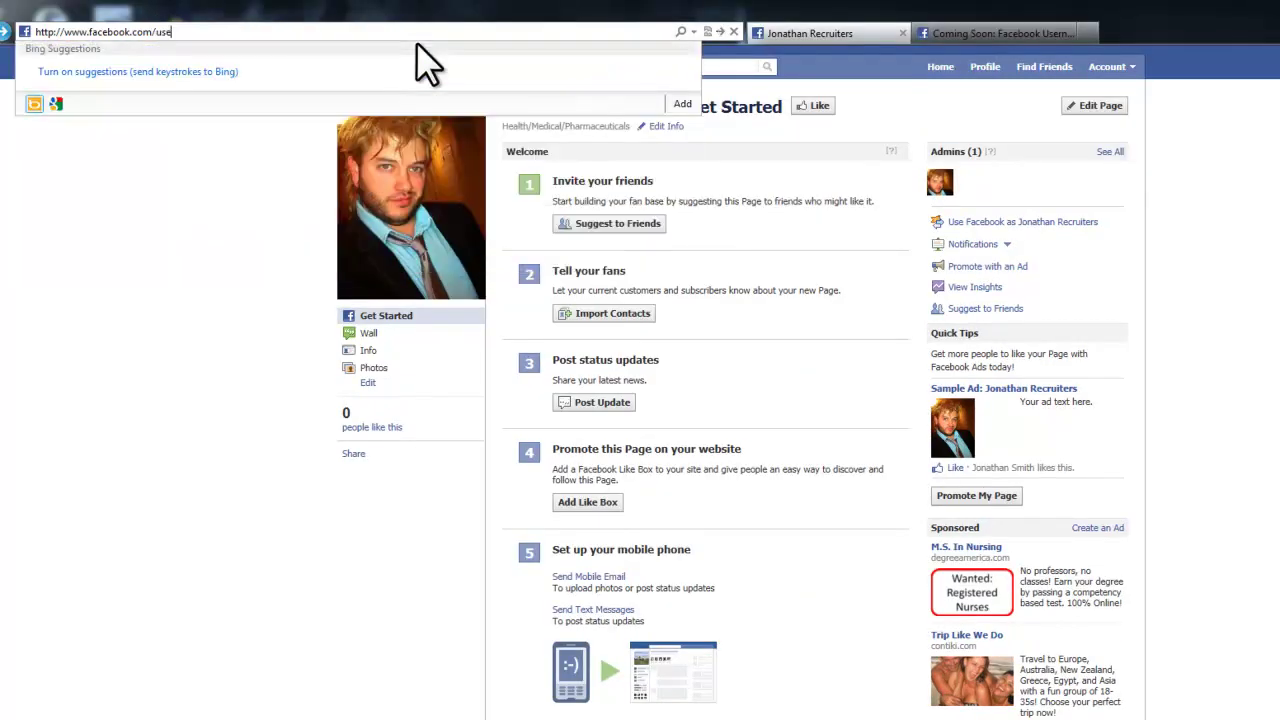
key(Return)
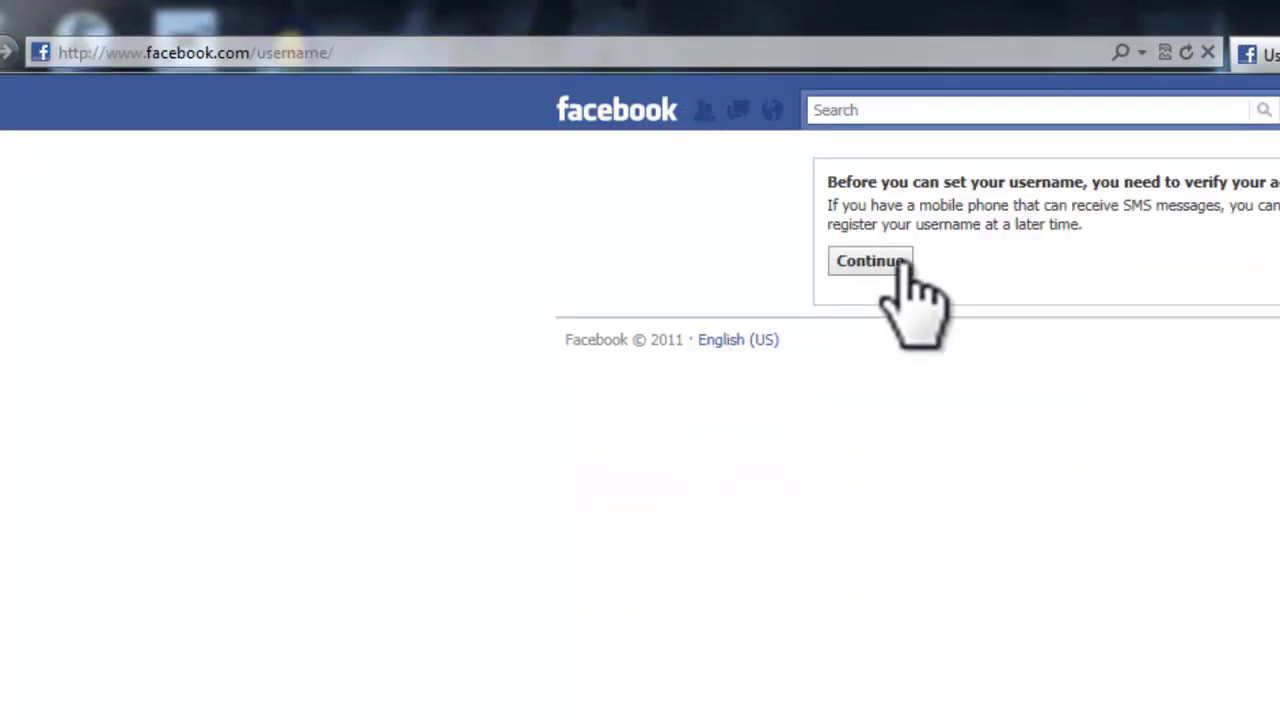
drag(1155, 236, 817, 177)
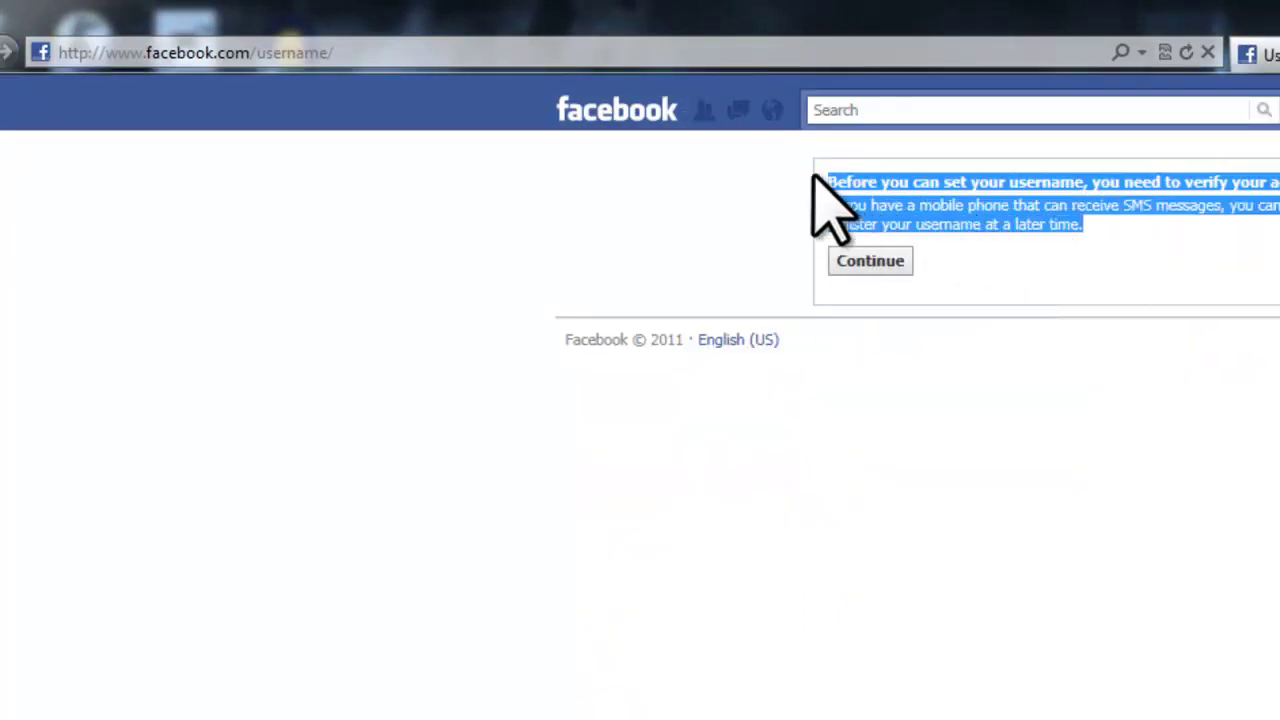
click(1150, 250)
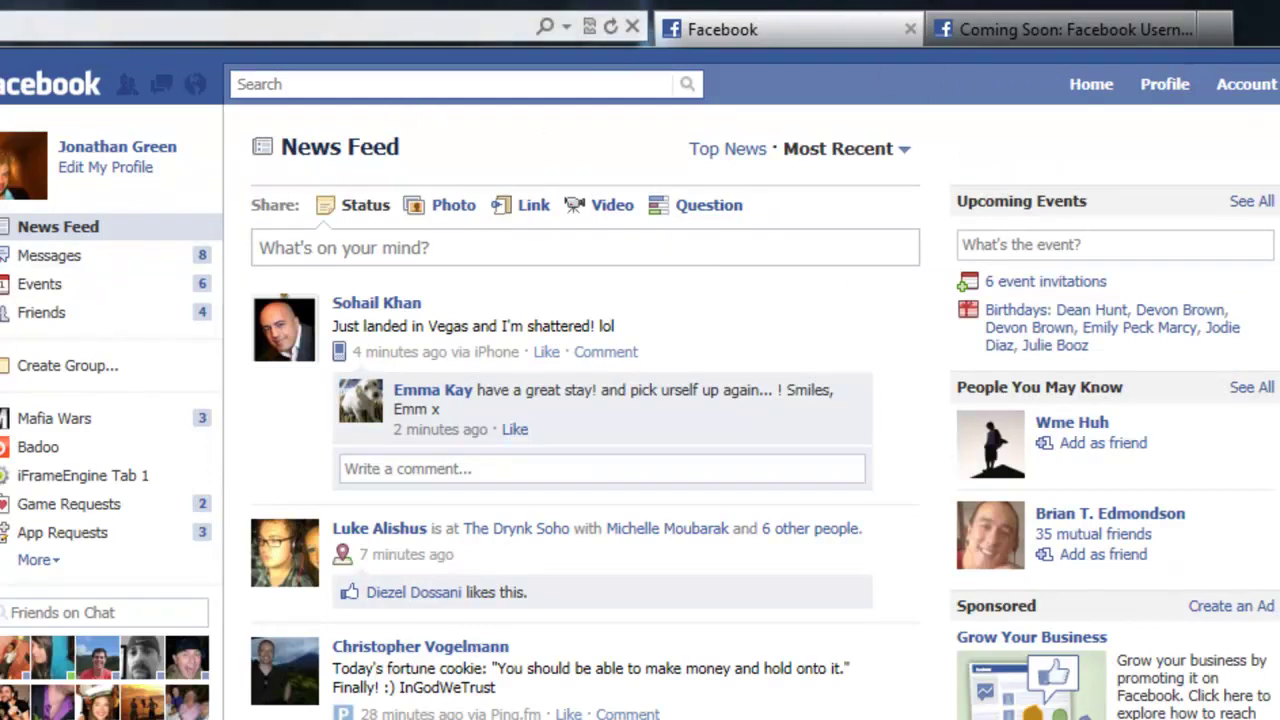
Load the facebook.com/username settings page.
click(60, 27)
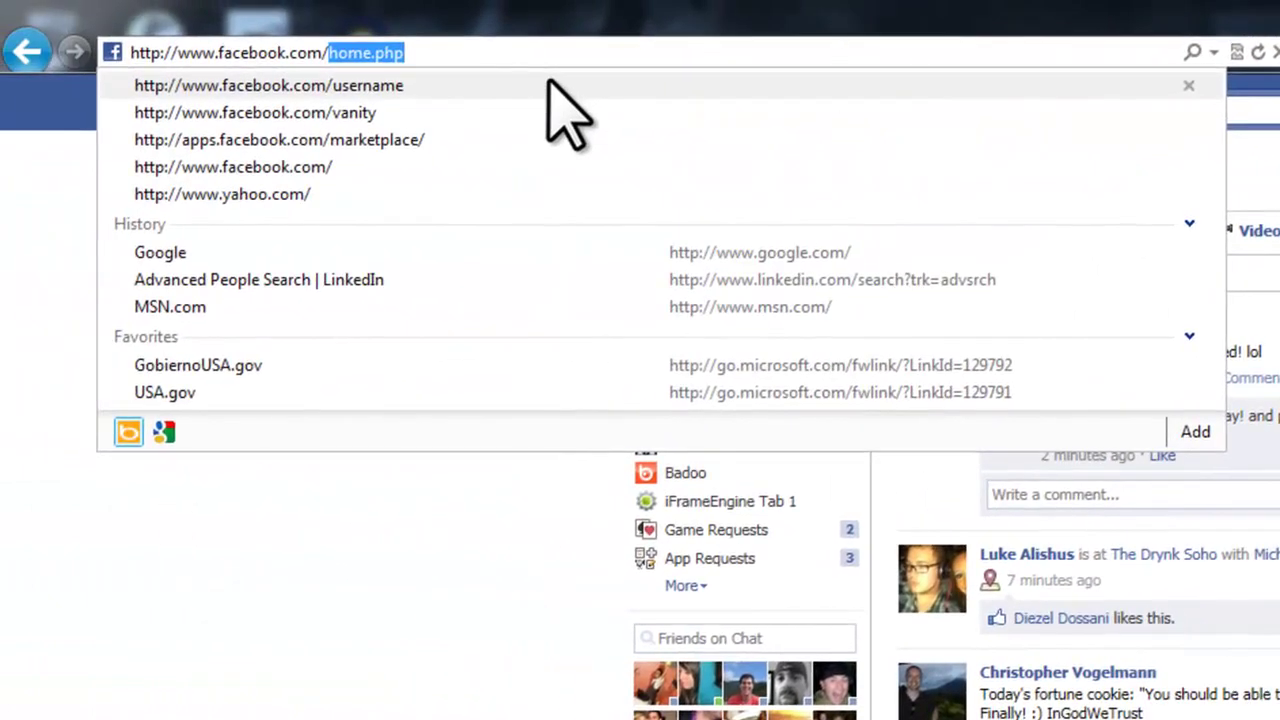
text(usernam)
key(Return)
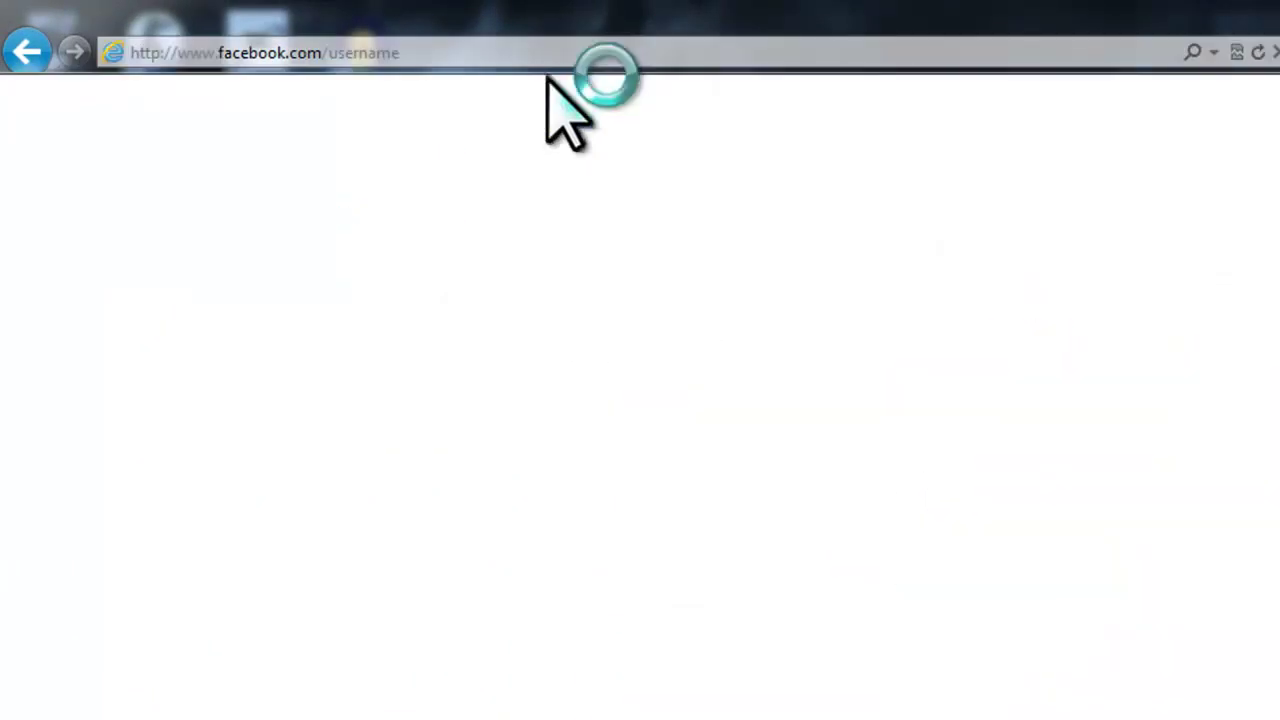
Select Marketing Unleashed as the page, finding it already has the username MarketingUnleashed.
click(1100, 360)
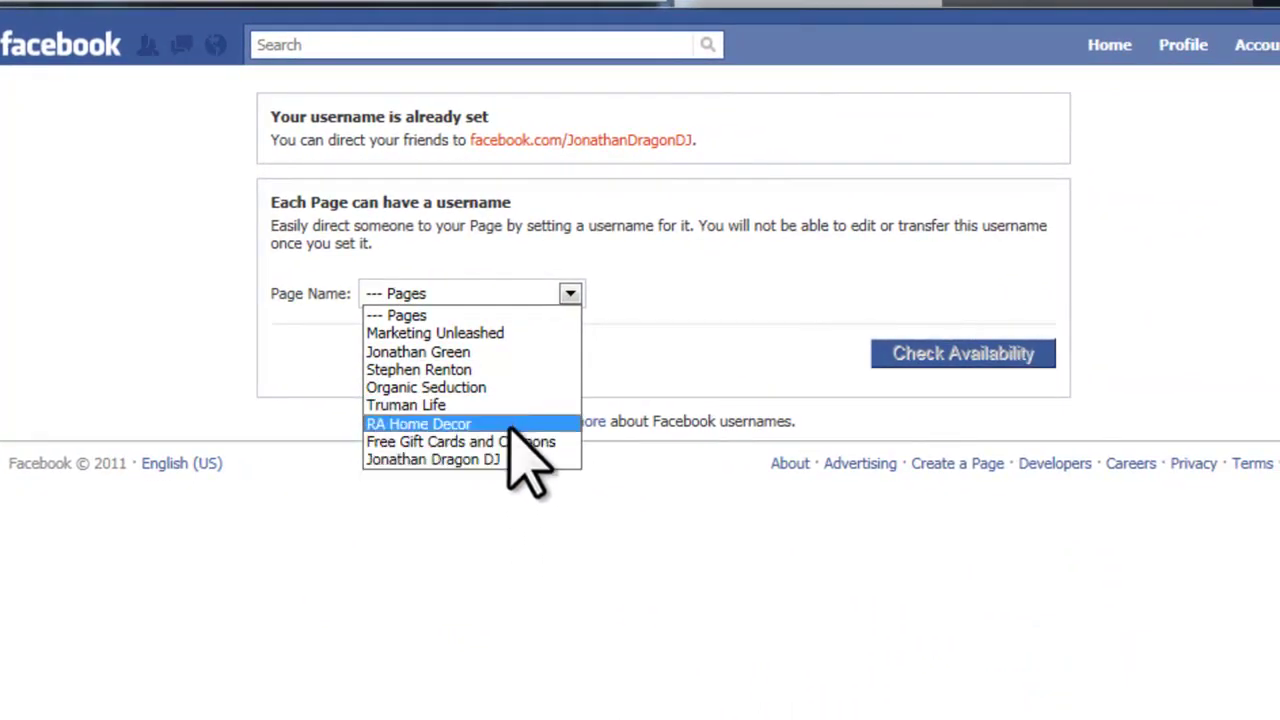
click(490, 333)
drag(500, 352, 270, 366)
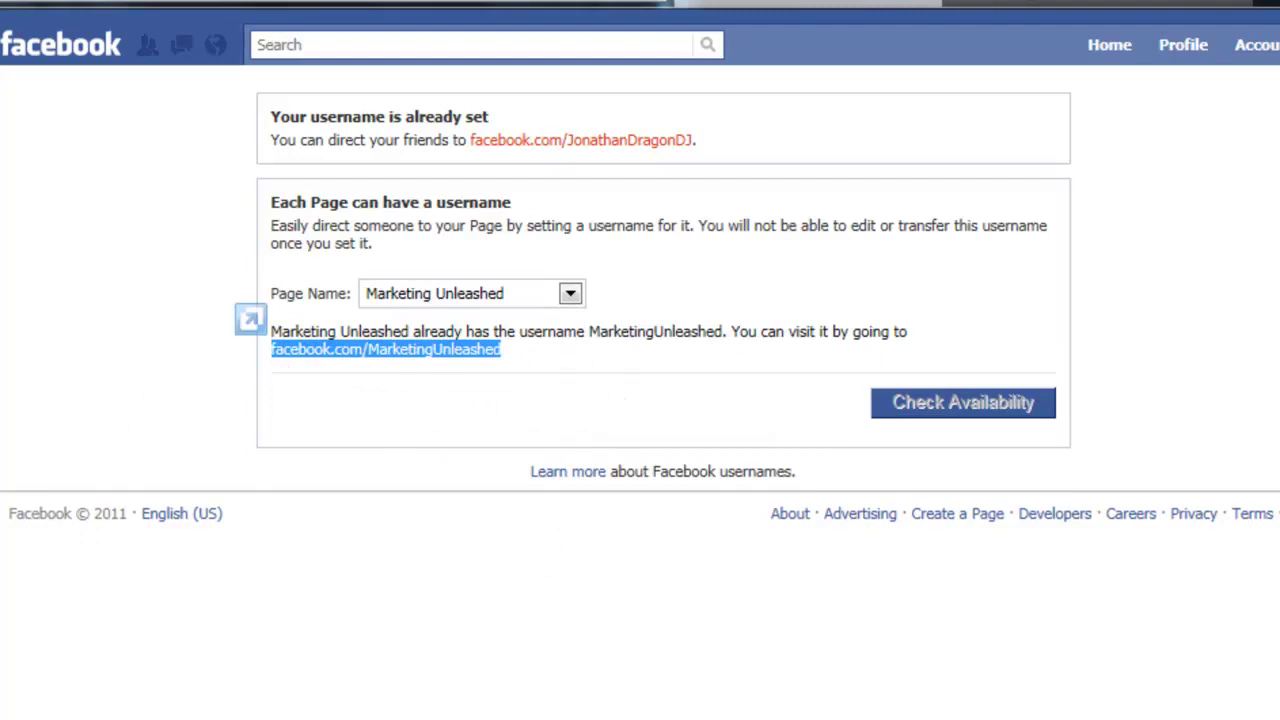
click(569, 294)
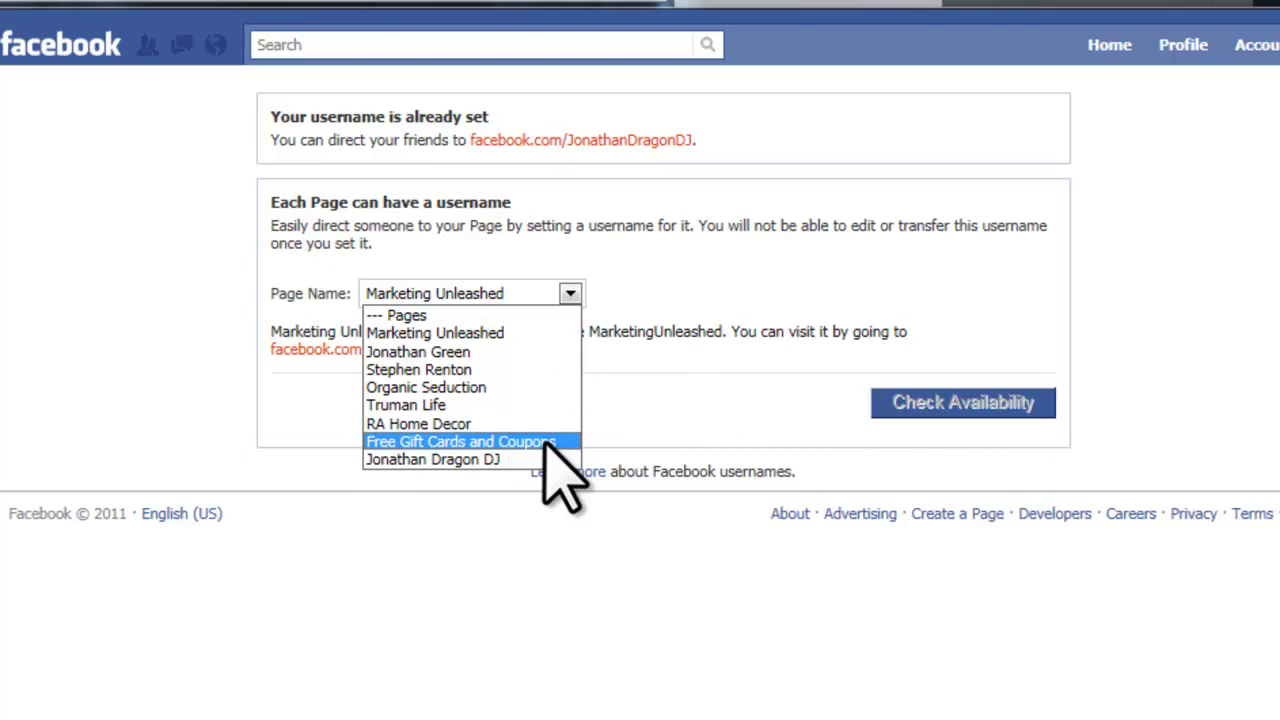
click(586, 671)
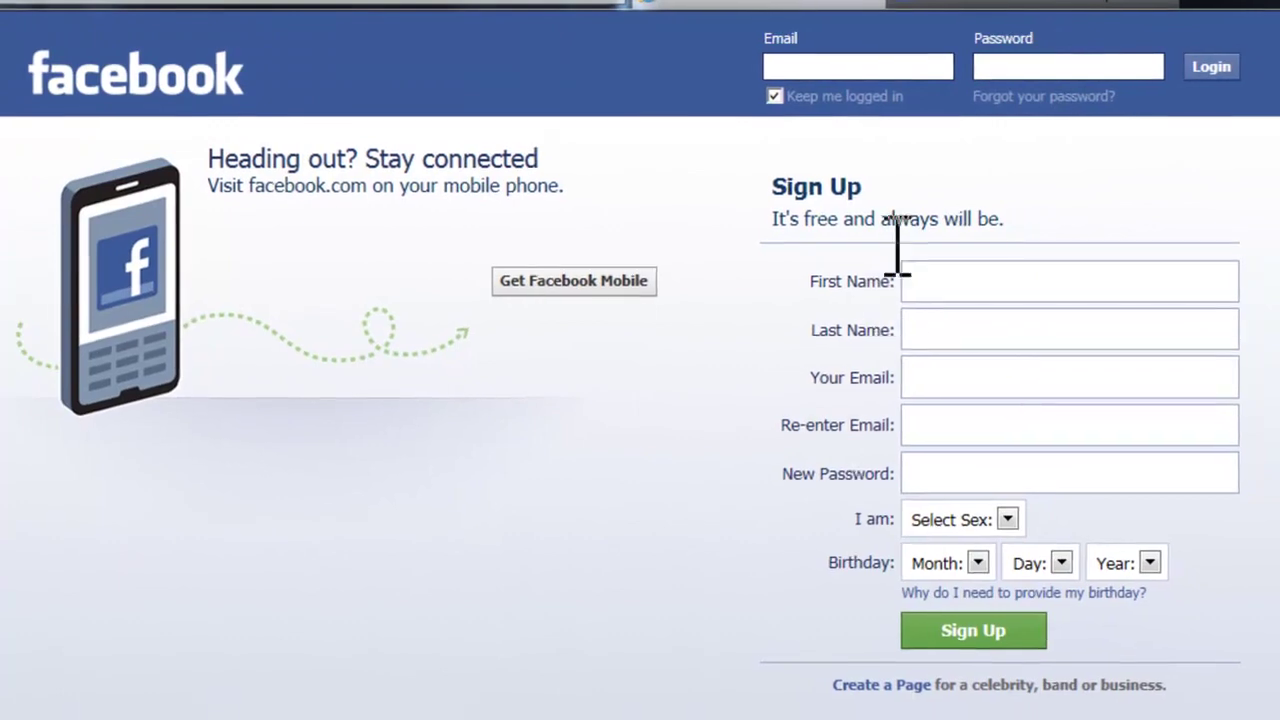
Log in with the saved account e-mail and the account password.
click(866, 66)
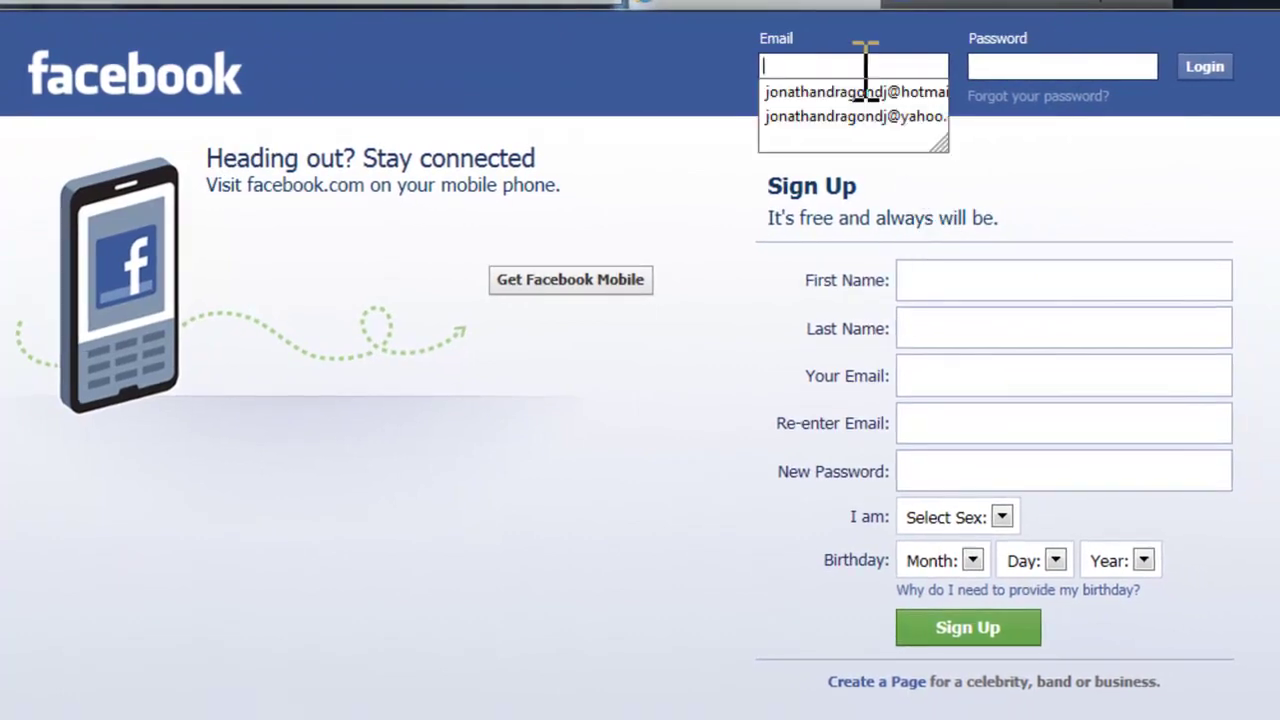
click(858, 117)
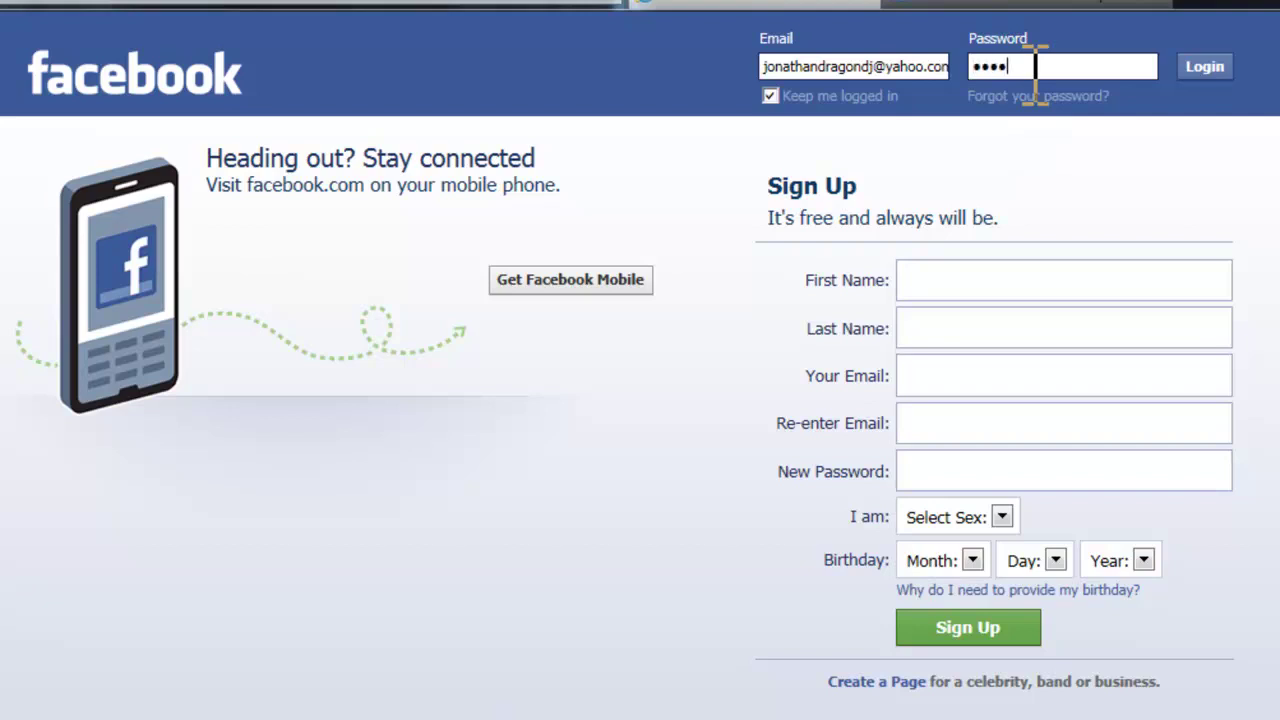
key(Return)
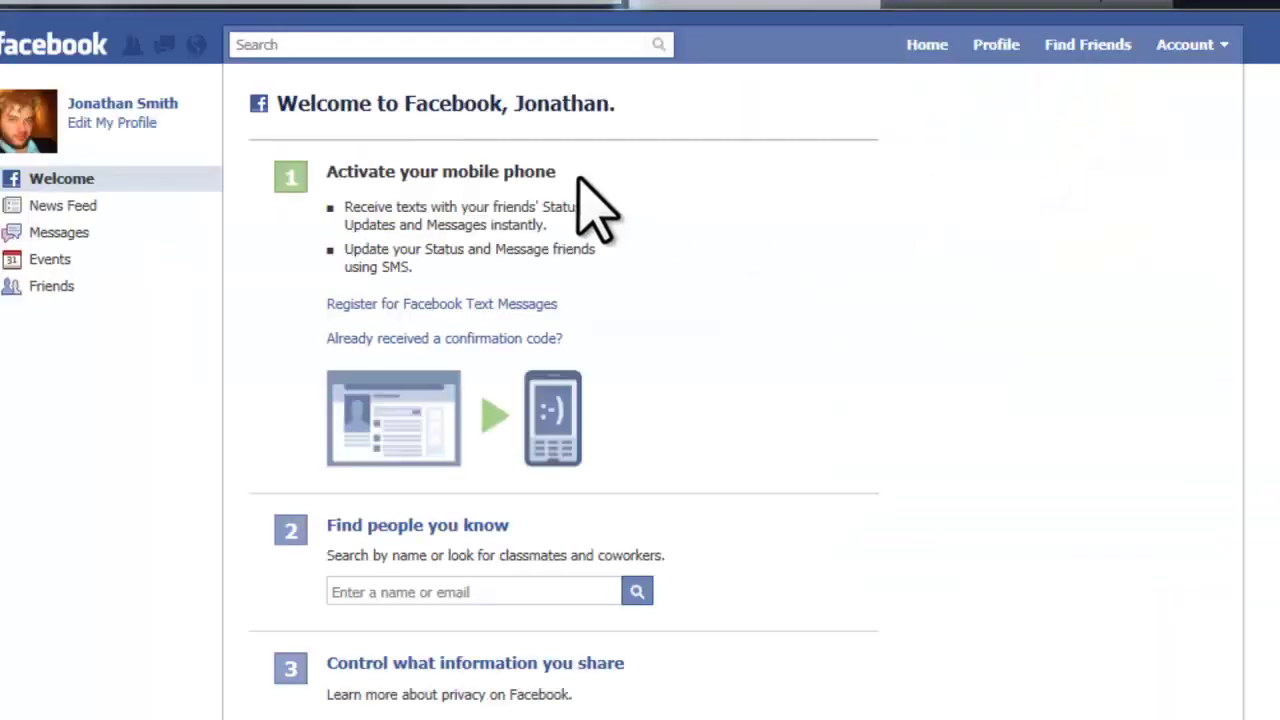
Search Facebook for 'outsource to china online'.
click(432, 48)
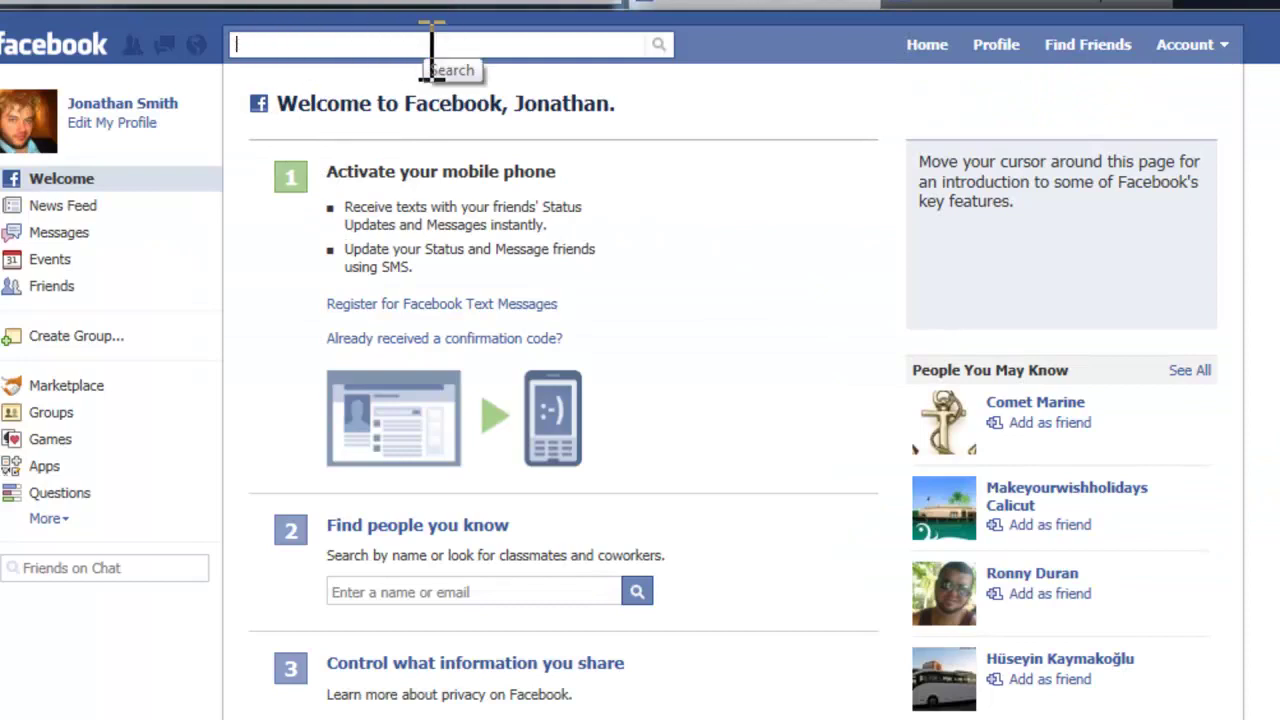
text(outsource to )
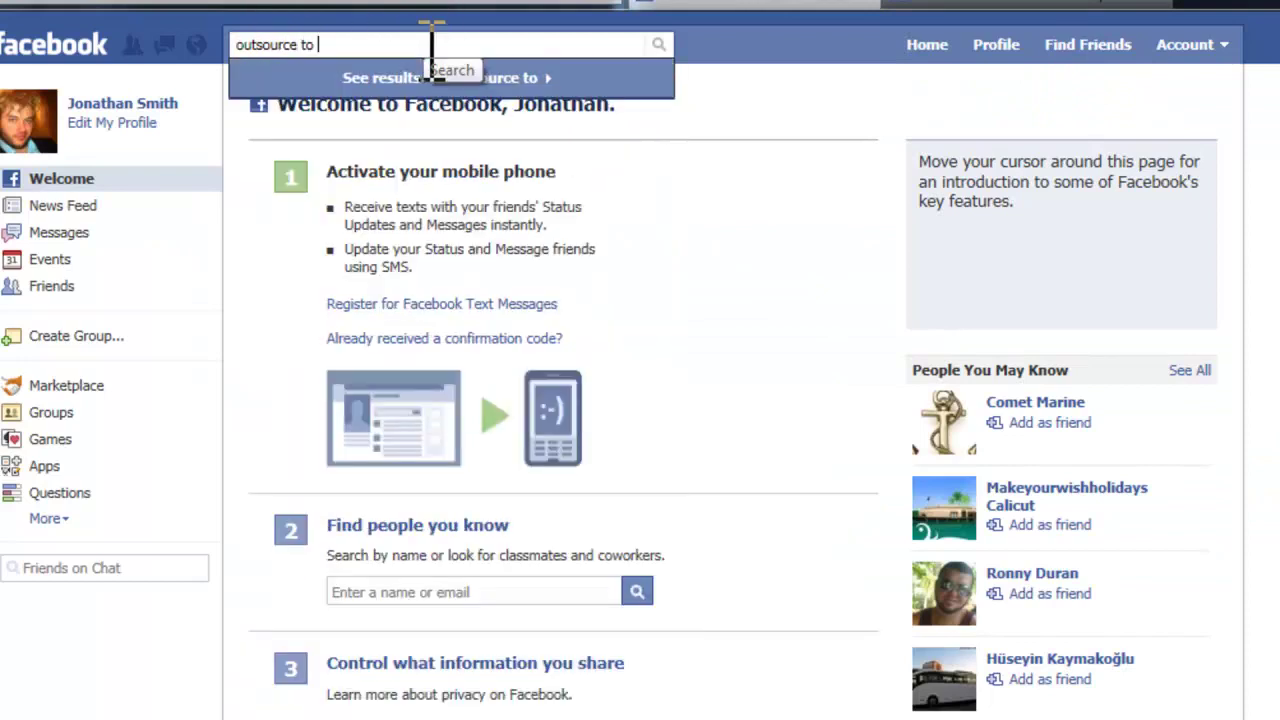
text(china online)
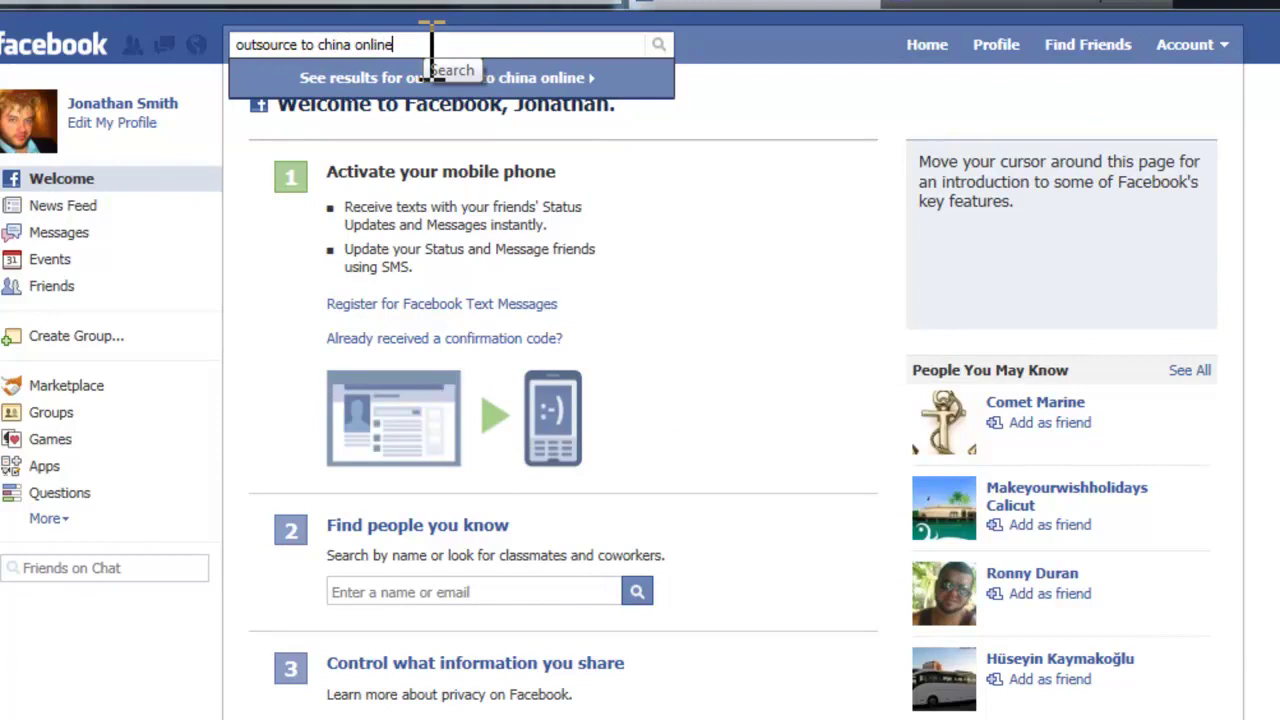
key(Return)
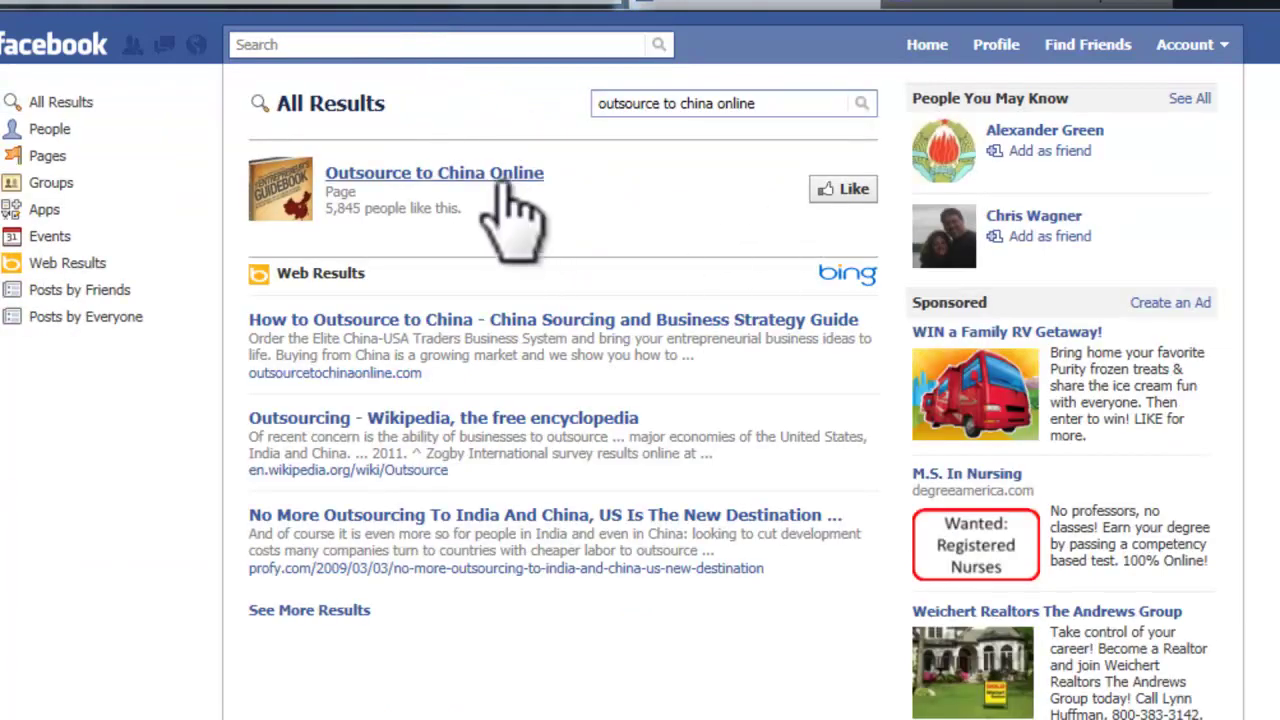
Open the Outsource to China Online page, the top result with 5,845 likes.
drag(486, 204, 390, 210)
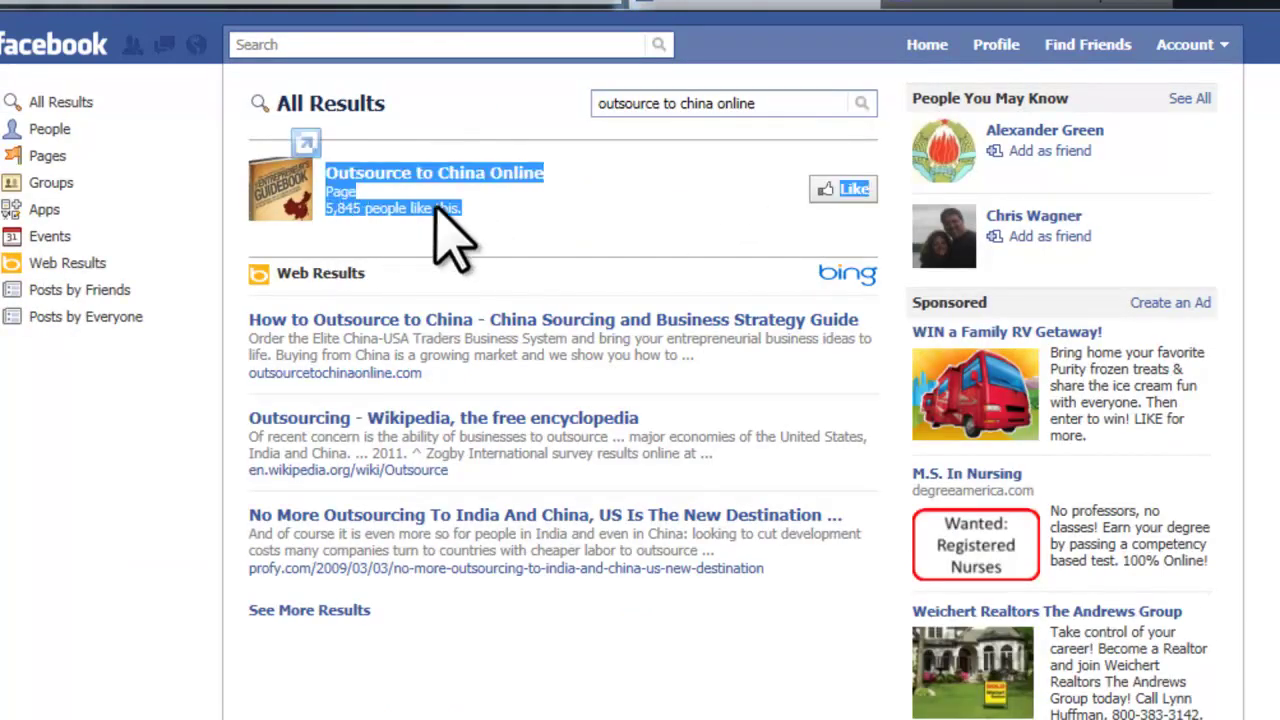
click(523, 177)
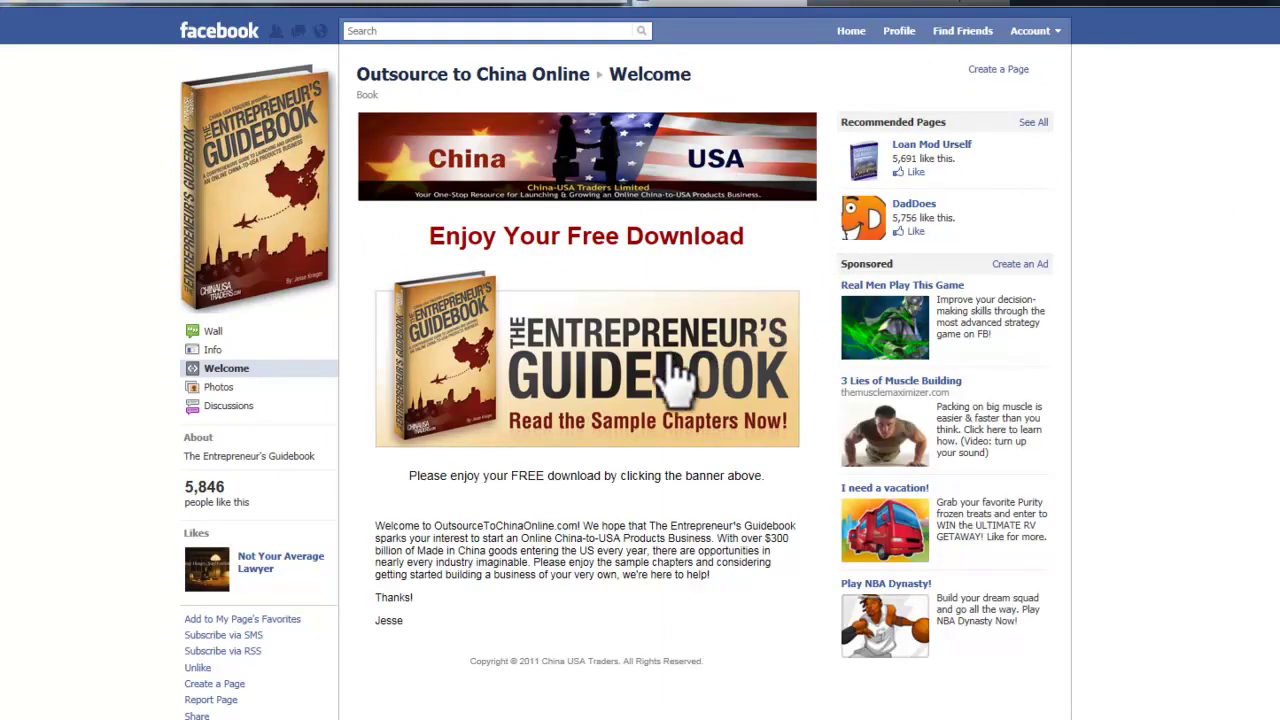
Open The Entrepreneur's Guidebook sample-chapters PDF, then go back to the Outsource to China Online tab.
click(622, 374)
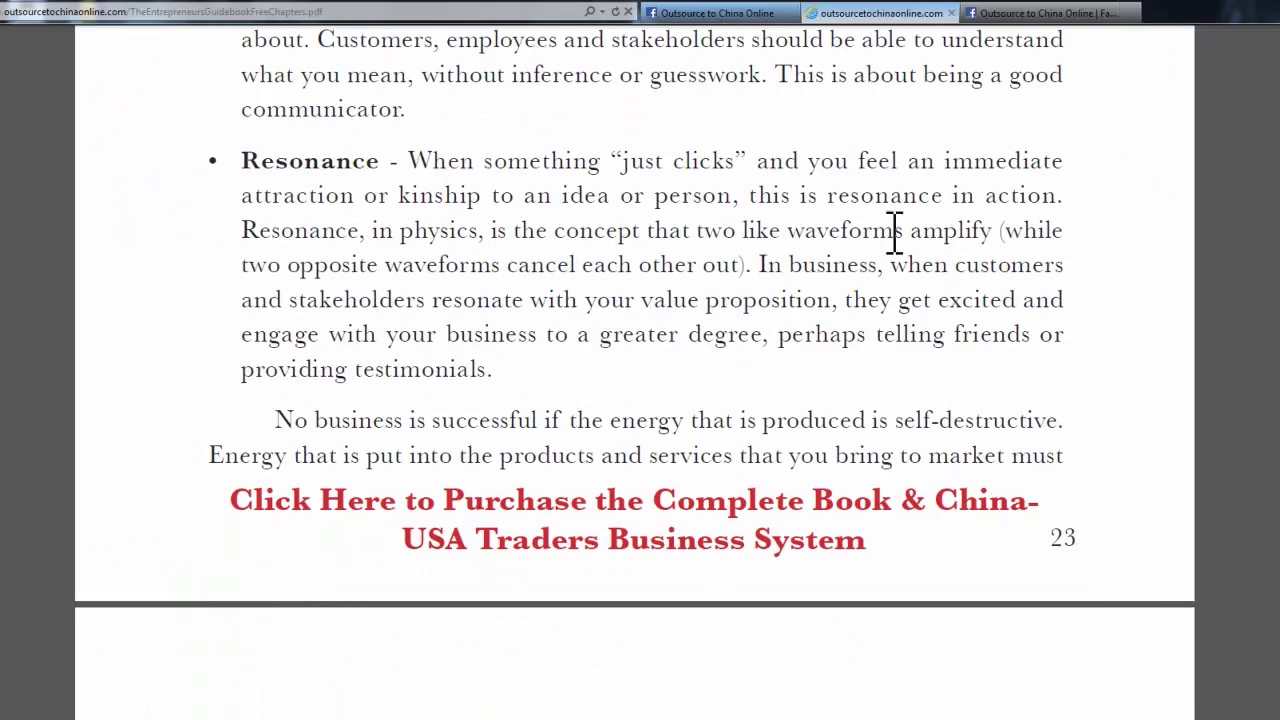
click(702, 14)
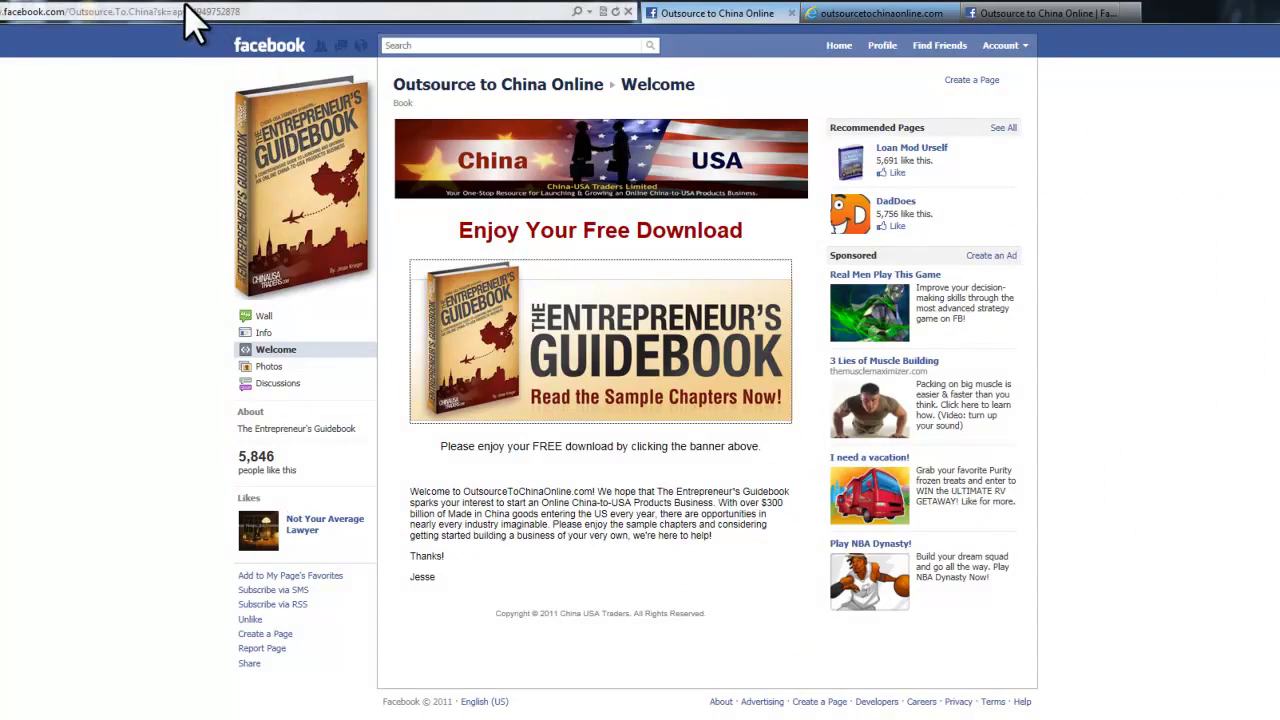
Open the profile's Info page and follow Outsource to China Online listed under Books.
click(278, 52)
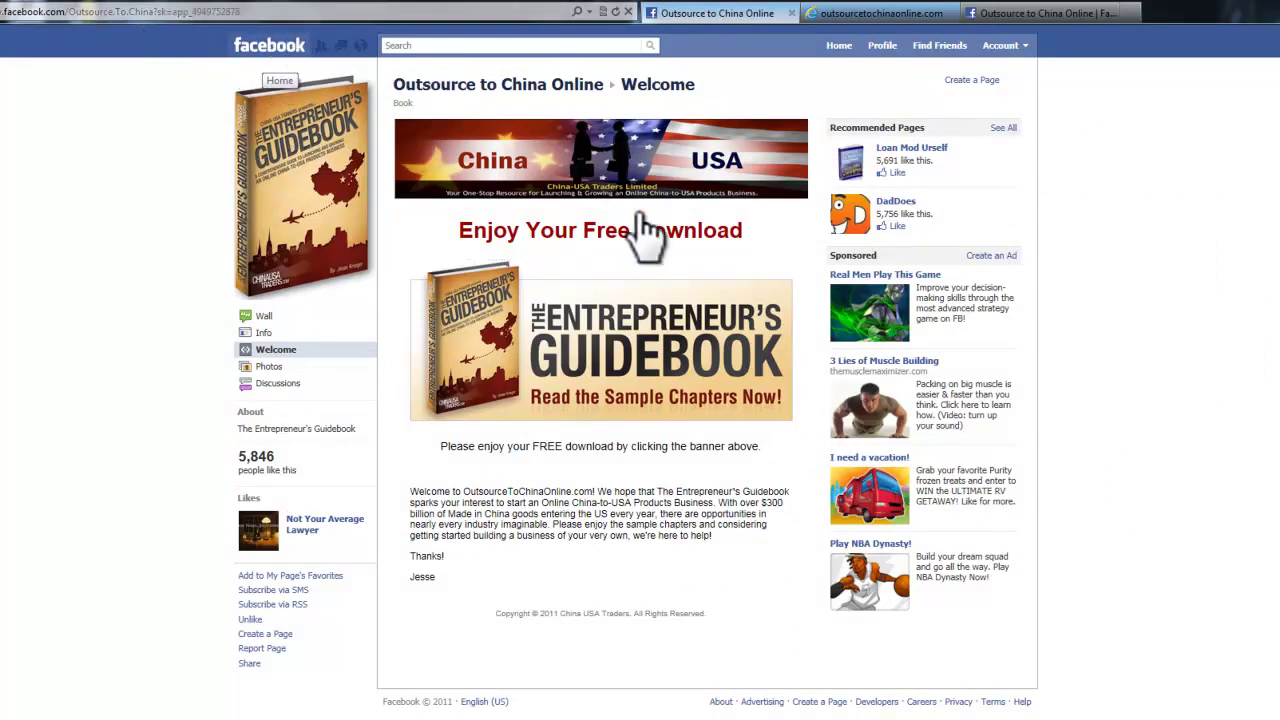
click(318, 82)
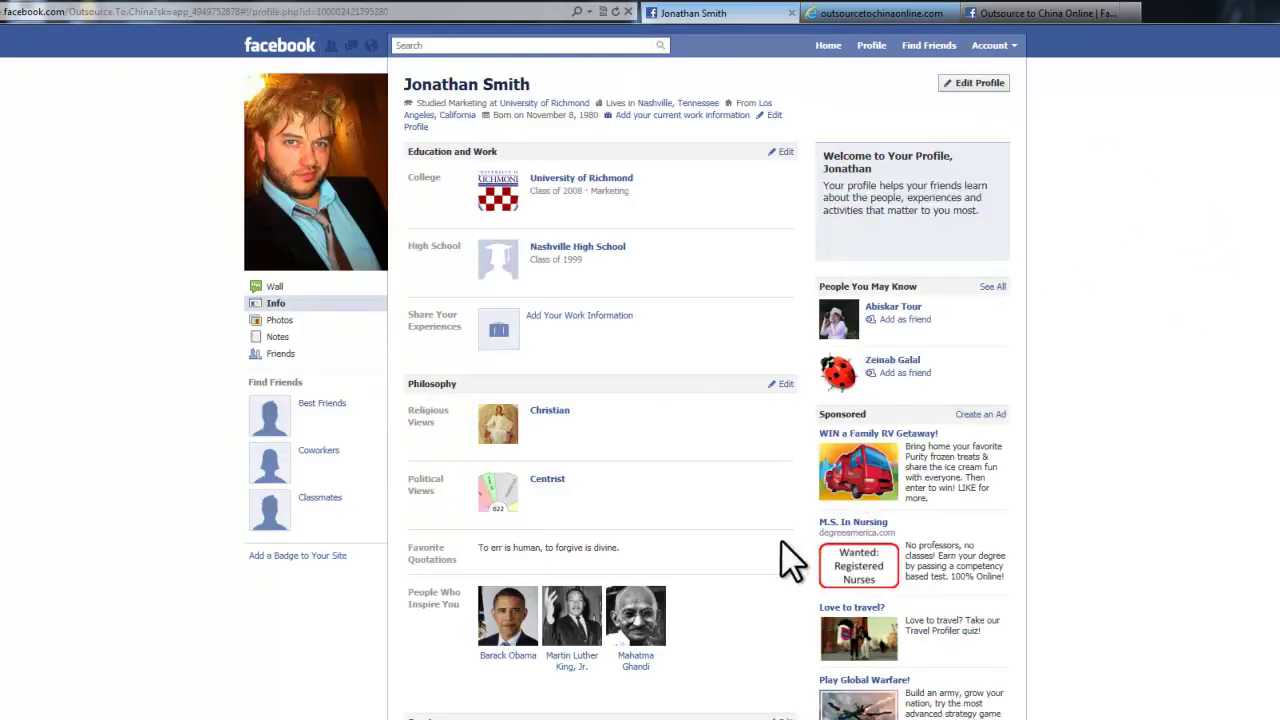
scroll(727, 537, down, 6)
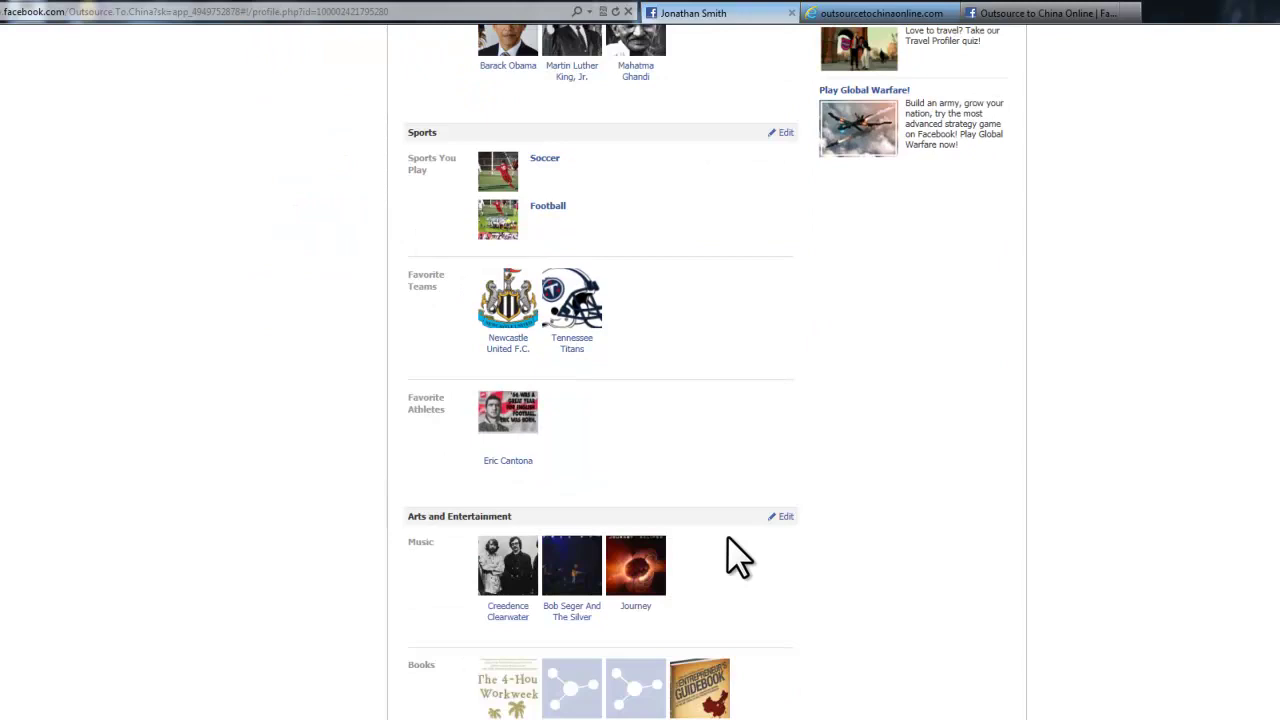
scroll(860, 512, down, 2)
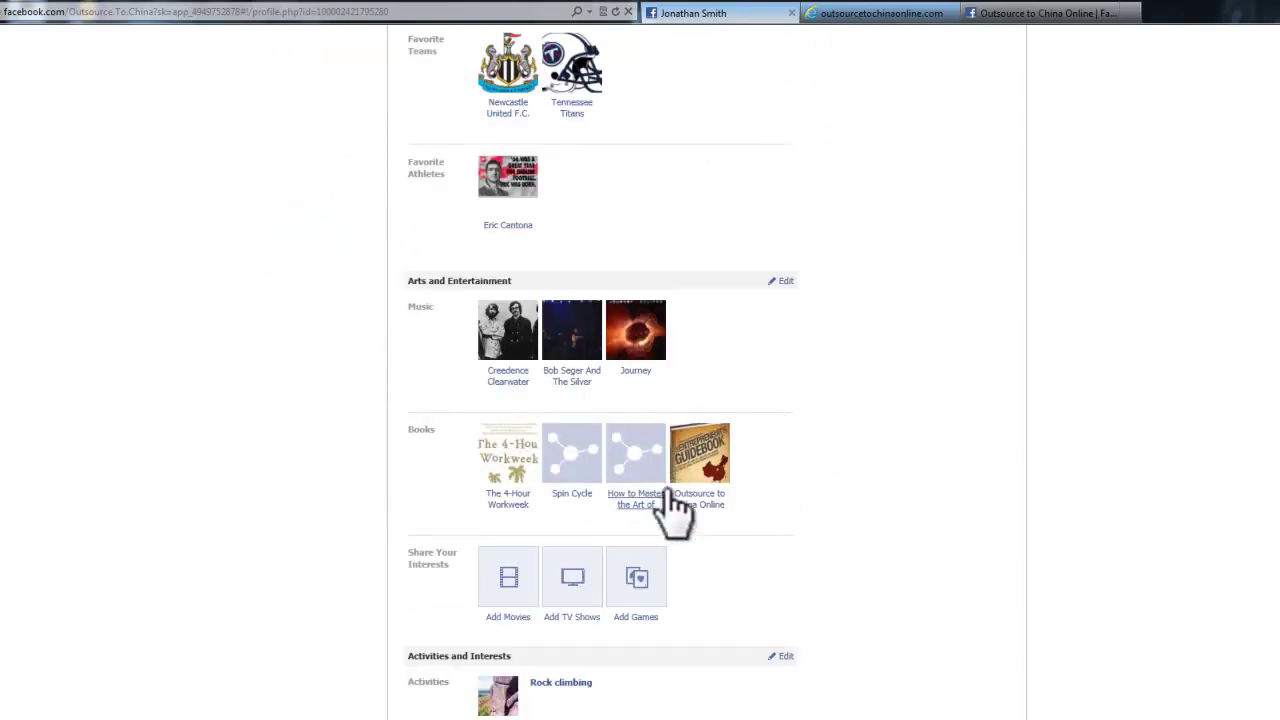
click(712, 503)
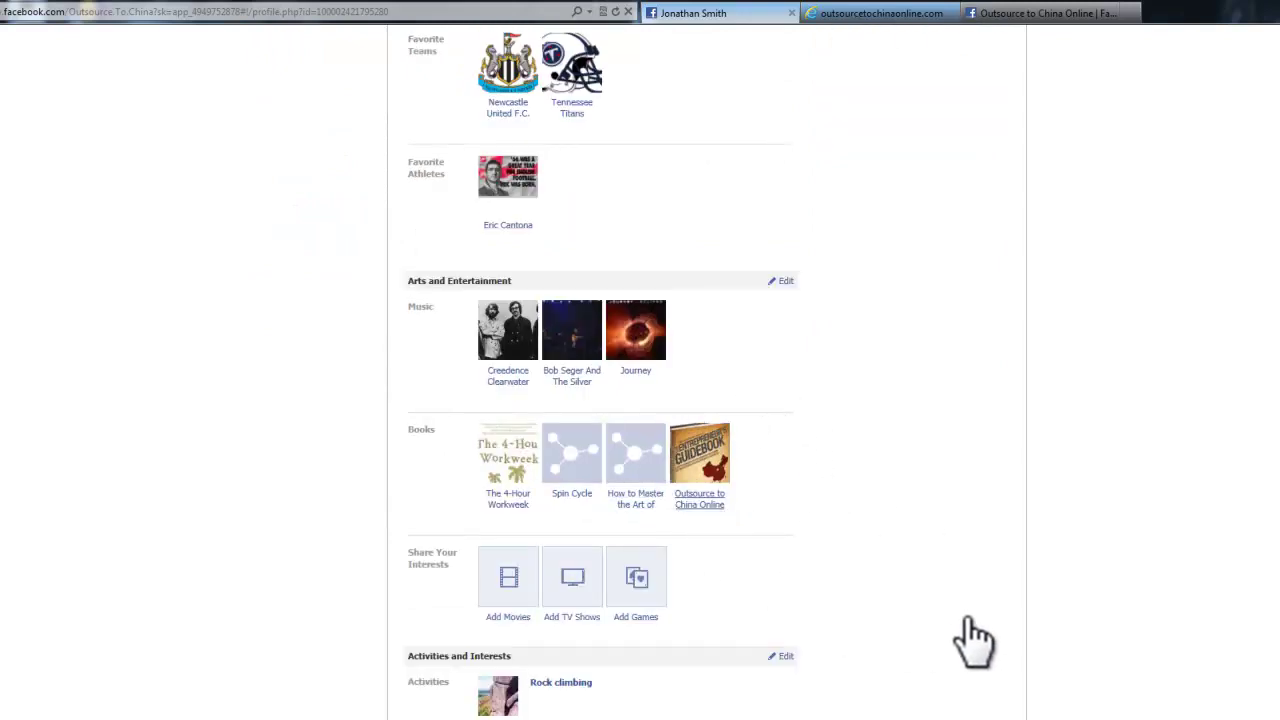